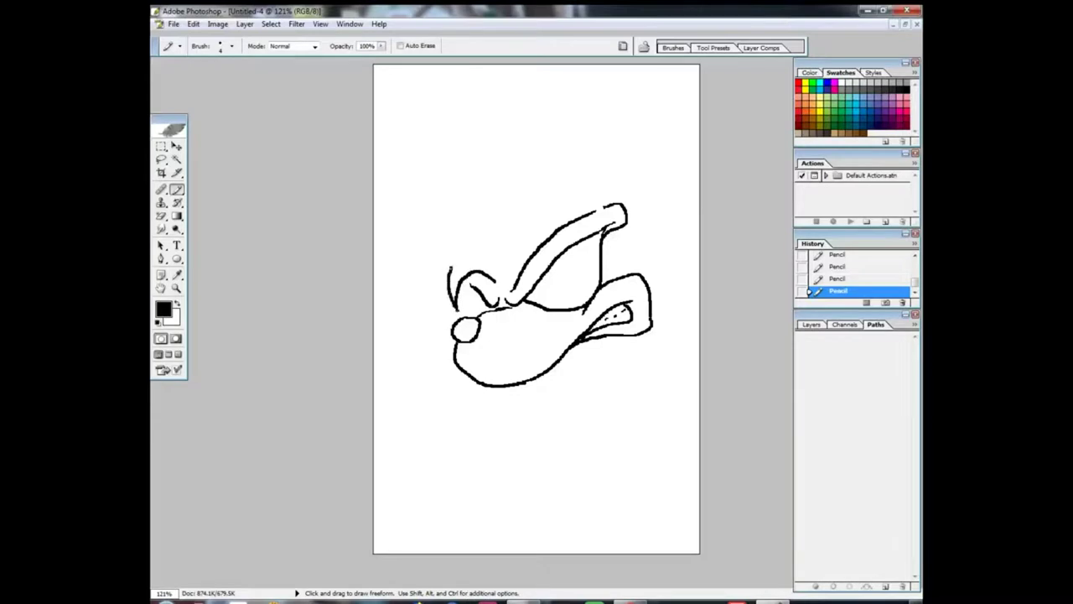
Draw the spiky hair outline around the head and the jagged cheek fur beside the jaw in black Pencil, undoing the stray stroke
mouse_move(403, 269)
left_mouse_down()
mouse_move(444, 172)
mouse_move(525, 135)
mouse_move(579, 131)
mouse_move(633, 168)
left_mouse_up()
left_click_drag(639, 204, 629, 272)
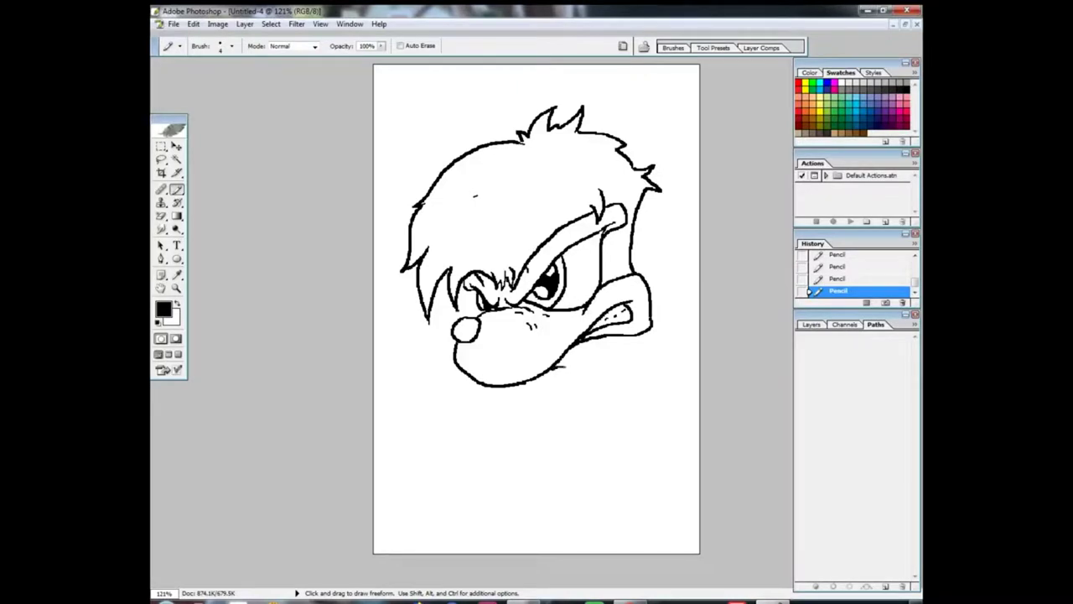
left_click(193, 24)
left_click(210, 37)
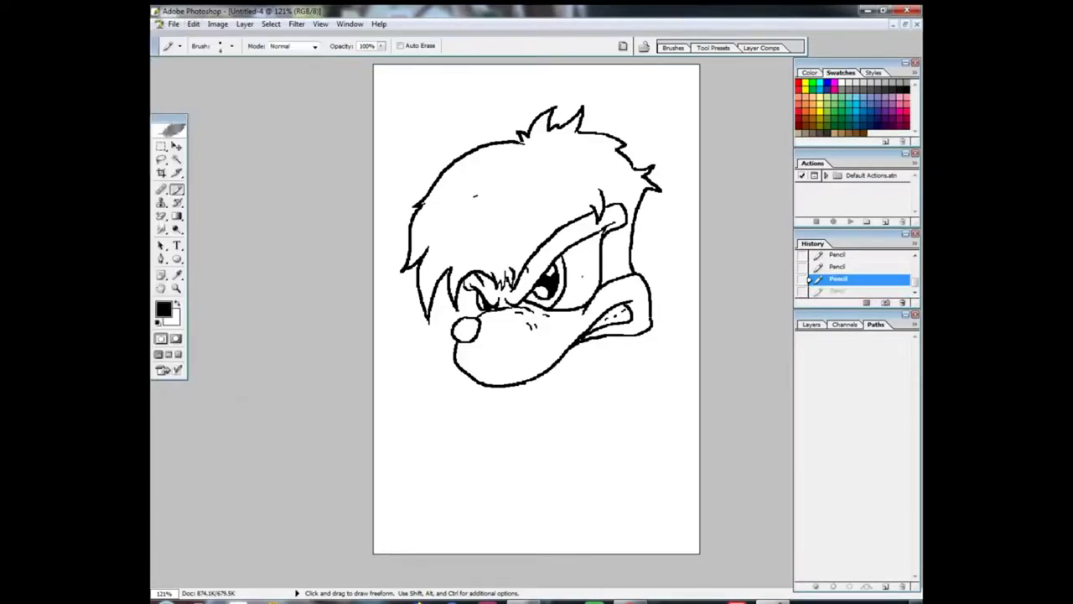
mouse_move(603, 353)
left_mouse_down()
mouse_move(596, 396)
mouse_move(581, 419)
mouse_move(660, 356)
left_mouse_up()
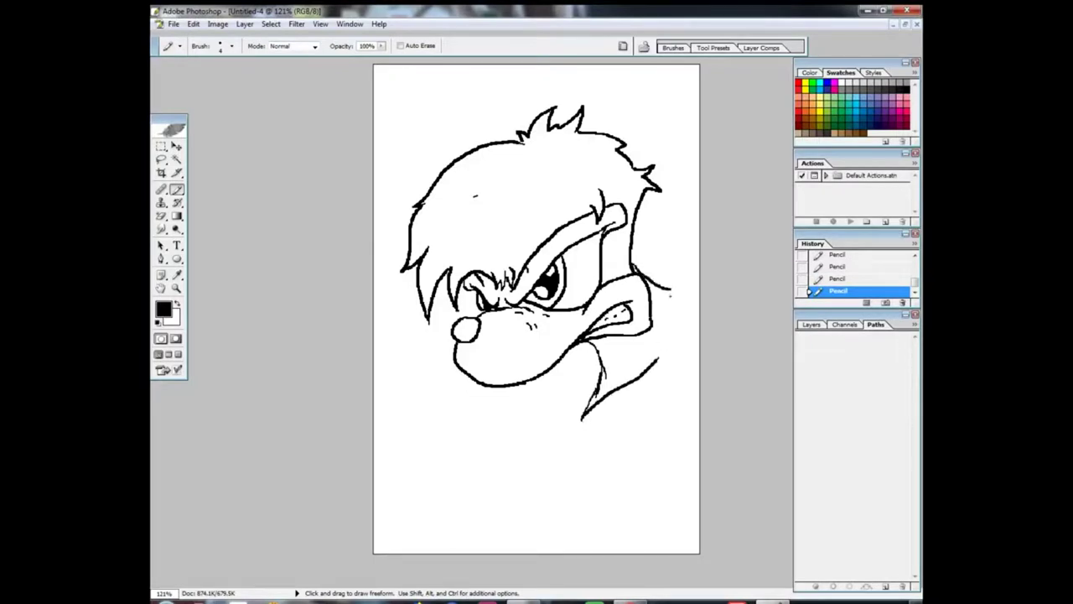
left_click_drag(676, 319, 644, 362)
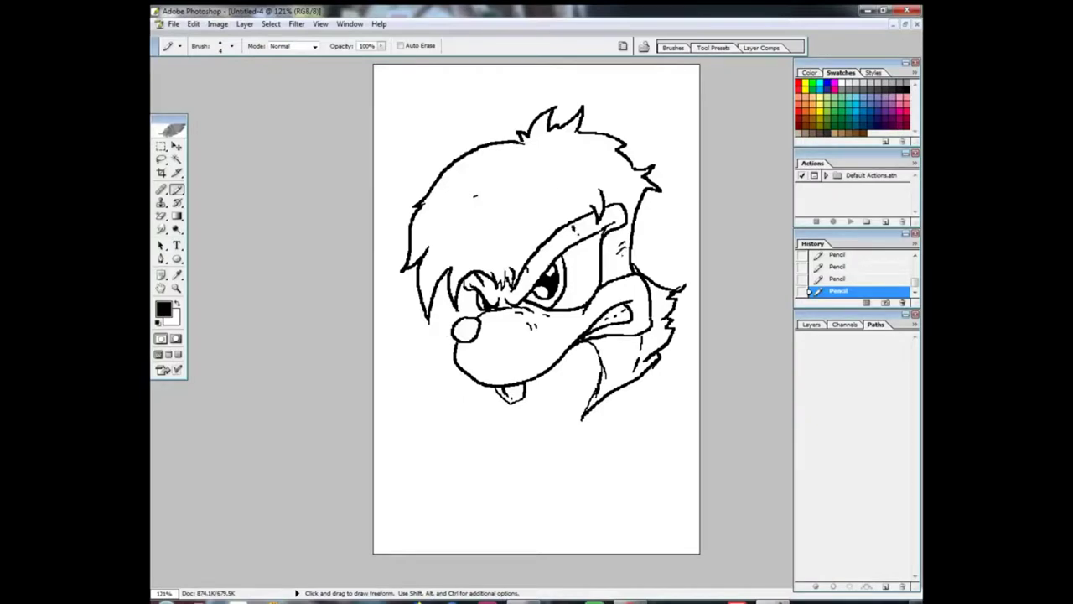
Draw jagged fur-like borders across the lower part of the page and around both upper corners
mouse_move(375, 390)
left_mouse_down()
mouse_move(405, 493)
mouse_move(482, 475)
mouse_move(613, 482)
mouse_move(620, 509)
mouse_move(699, 384)
left_mouse_up()
mouse_move(376, 128)
left_mouse_down()
mouse_move(466, 105)
mouse_move(482, 84)
left_mouse_up()
mouse_move(664, 67)
left_mouse_down()
mouse_move(658, 117)
mouse_move(698, 126)
left_mouse_up()
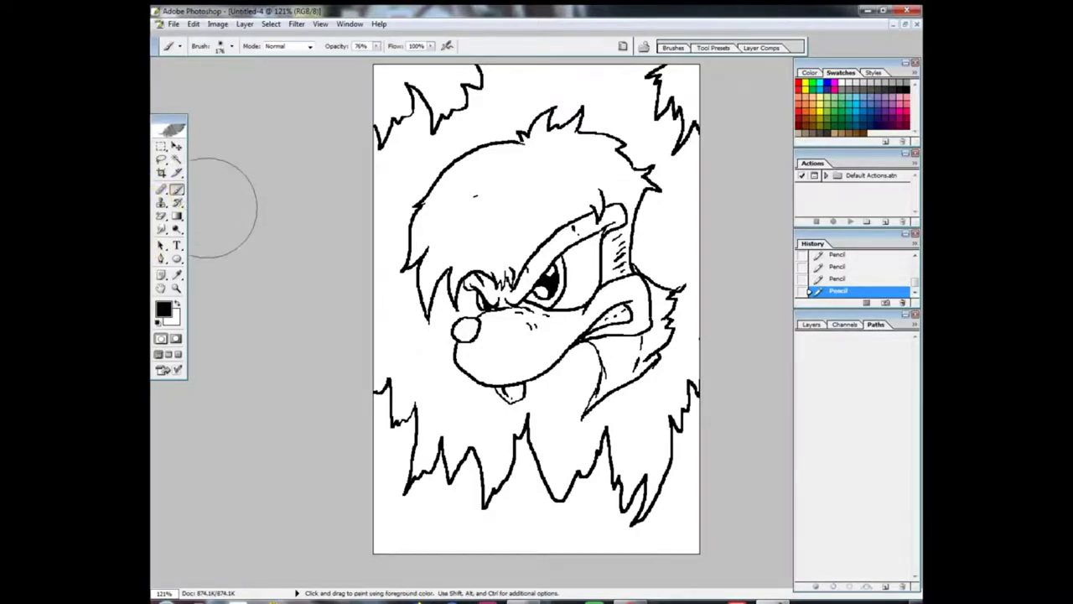
Select the page areas outside the jagged borders with the Magic Wand and paint them black with the Brush
left_click(177, 158)
left_click(392, 93)
left_click(673, 87)
left_click(677, 457)
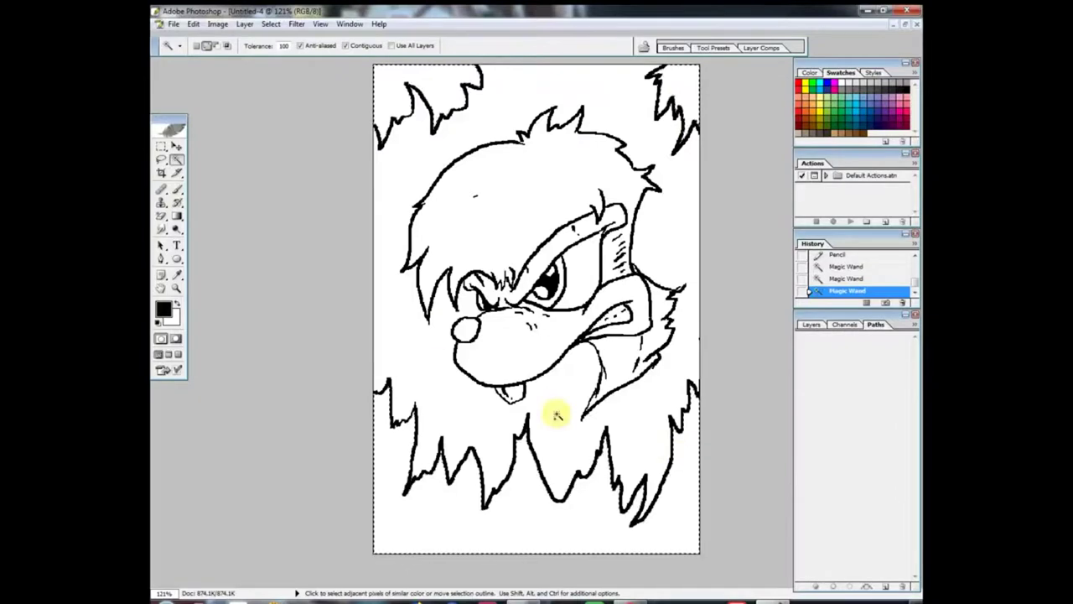
left_click(177, 190)
mouse_move(360, 106)
left_mouse_down()
mouse_move(457, 63)
mouse_move(394, 121)
mouse_move(689, 94)
mouse_move(633, 441)
mouse_move(675, 557)
mouse_move(553, 524)
mouse_move(492, 533)
mouse_move(382, 512)
mouse_move(363, 399)
mouse_move(402, 146)
mouse_move(661, 96)
mouse_move(696, 111)
mouse_move(702, 398)
mouse_move(532, 512)
mouse_move(413, 555)
mouse_move(389, 381)
left_mouse_up()
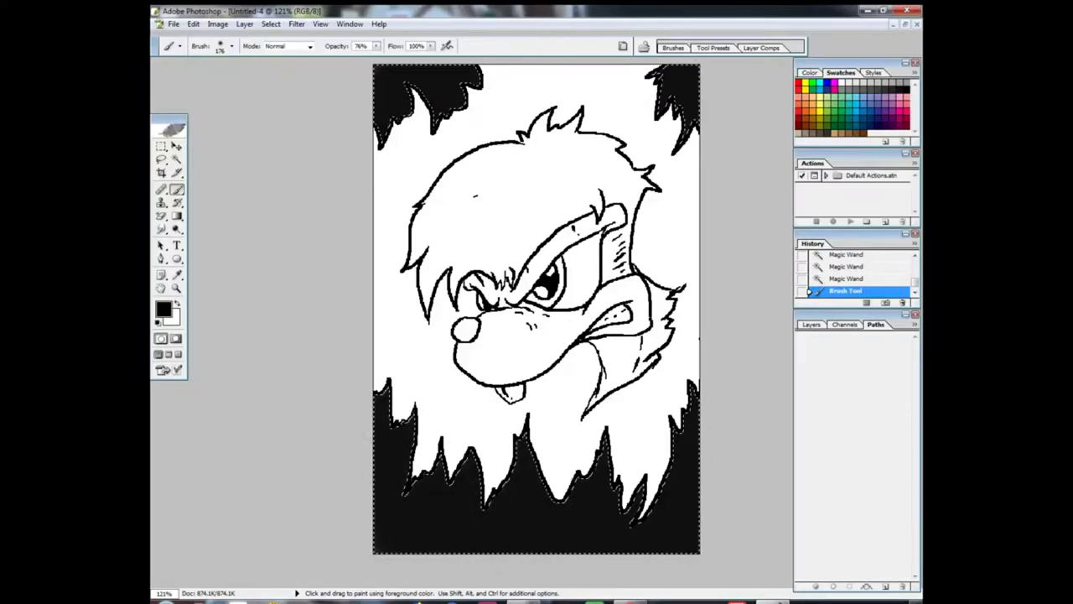
mouse_move(441, 421)
left_mouse_down()
mouse_move(425, 461)
mouse_move(667, 494)
left_mouse_up()
Shade the selected black border areas with a dark brown-grey, softening the transitions with black
left_click(177, 303)
left_click(826, 133)
mouse_move(743, 84)
left_mouse_down()
mouse_move(710, 80)
mouse_move(734, 119)
left_mouse_up()
left_click_drag(388, 115, 466, 59)
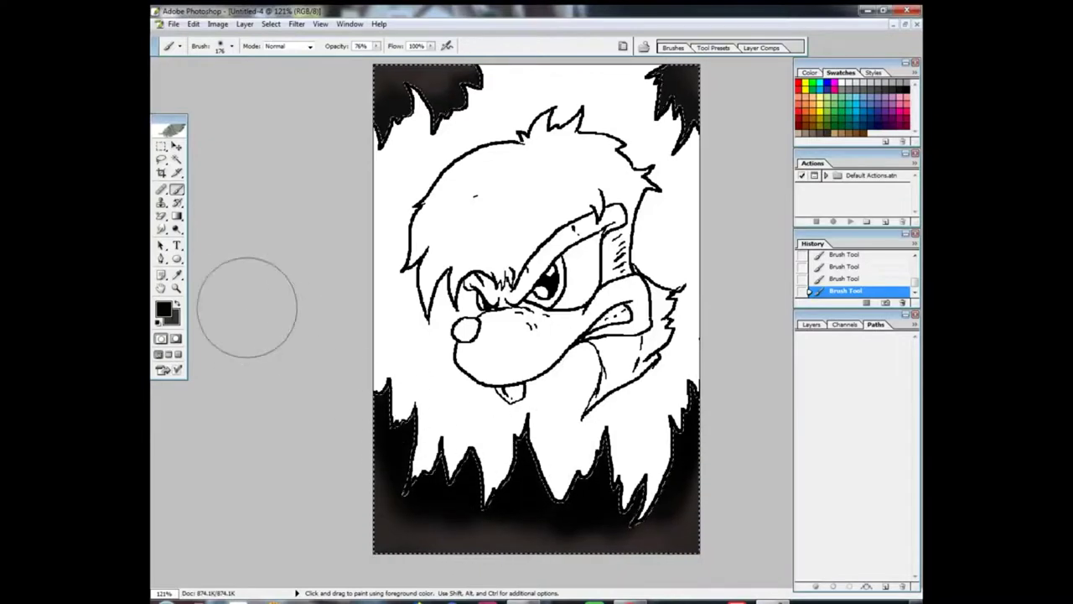
left_click_drag(692, 421, 674, 444)
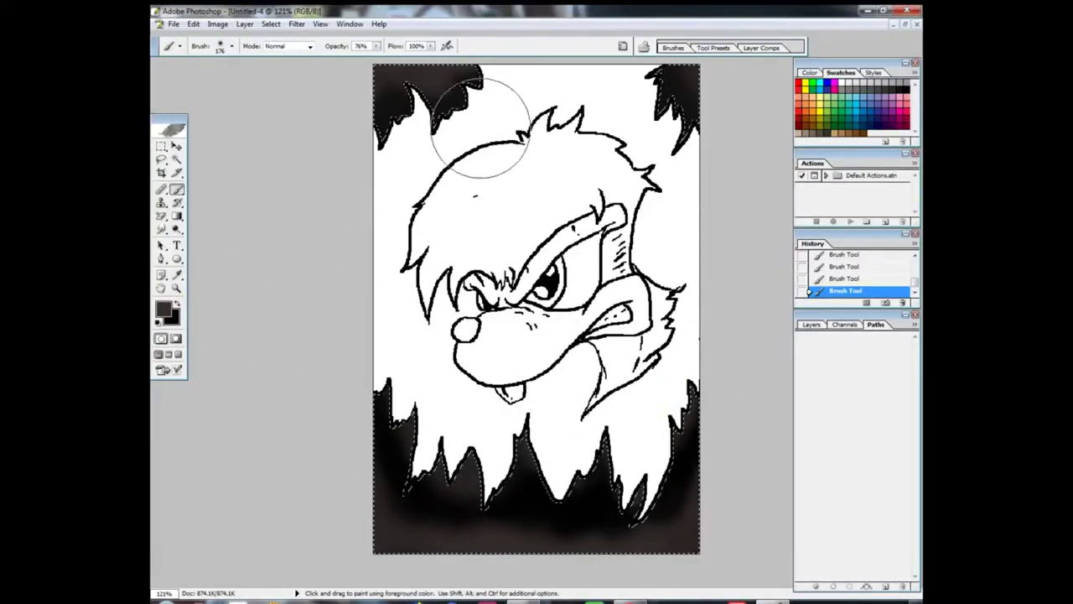
left_click(177, 304)
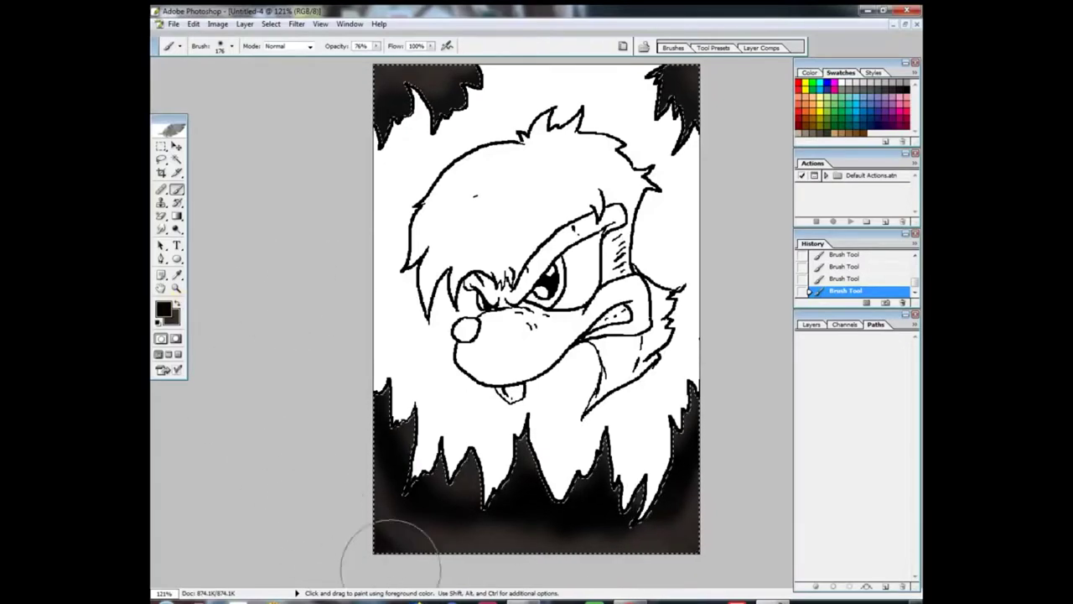
Select the hair with the Magic Wand and paint it light blue, including the sideburn
left_click(159, 320)
left_click(855, 94)
left_click(177, 159)
left_click(445, 201)
left_click(446, 223)
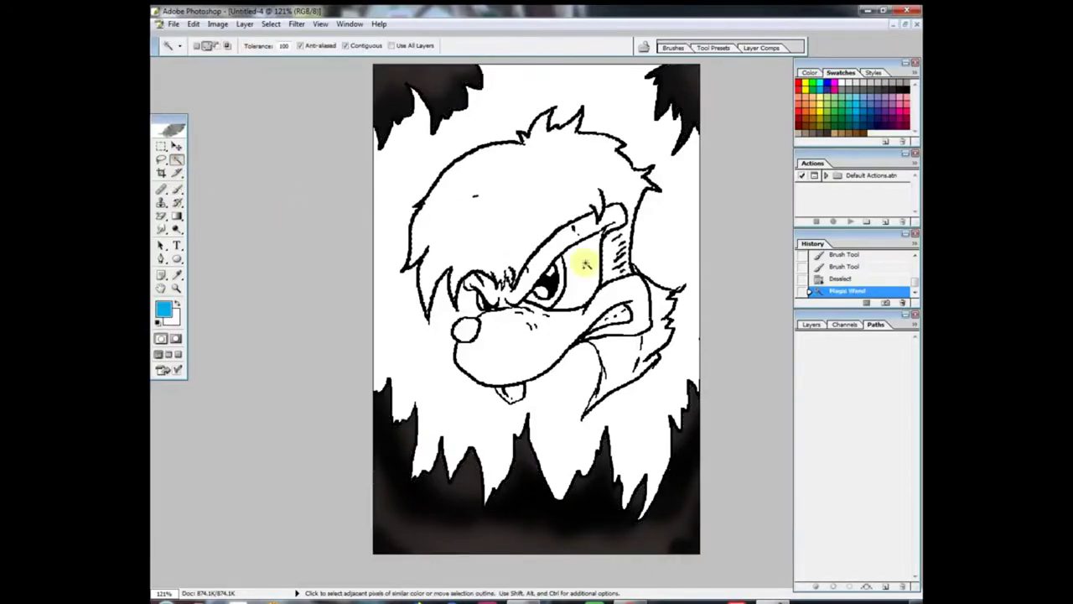
key("b")
mouse_move(452, 202)
left_mouse_down()
mouse_move(407, 311)
mouse_move(546, 108)
mouse_move(642, 108)
mouse_move(600, 117)
mouse_move(586, 134)
left_mouse_up()
mouse_move(578, 151)
left_mouse_down()
mouse_move(461, 316)
mouse_move(537, 285)
left_mouse_up()
left_click_drag(417, 198, 637, 143)
Shade the lower end of the sideburn behind the eye with pure blue
left_click(833, 84)
left_click(827, 84)
mouse_move(600, 292)
left_mouse_down()
mouse_move(630, 291)
mouse_move(484, 270)
mouse_move(605, 290)
left_mouse_up()
left_click(232, 46)
left_click(309, 47)
left_click(302, 64)
left_click_drag(411, 320, 414, 323)
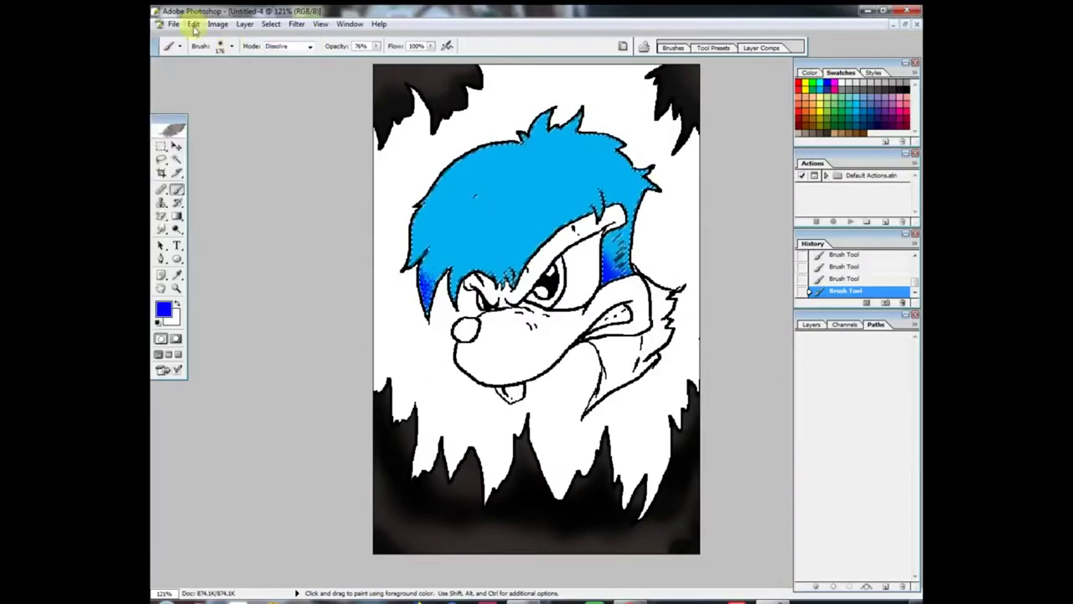
left_click(193, 23)
left_click(195, 64)
left_click(194, 24)
left_click(194, 65)
left_click(194, 24)
left_click(194, 65)
Shade the hair's outer edges and tips with blue, using Normal mode and 62% brush flow
left_click_drag(431, 46, 411, 55)
left_click(421, 300)
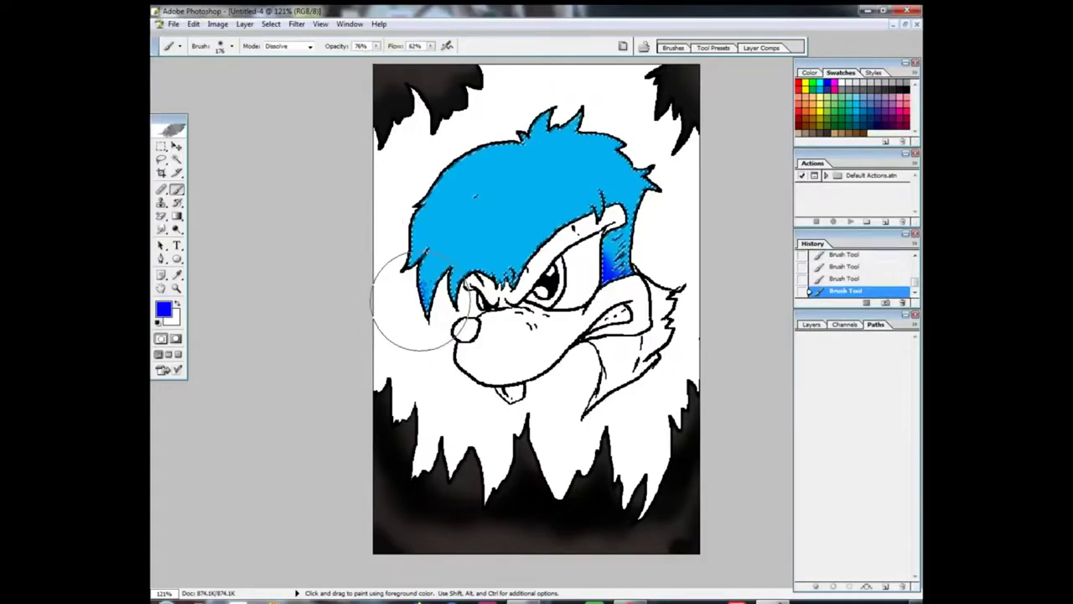
left_click(307, 46)
left_click(290, 54)
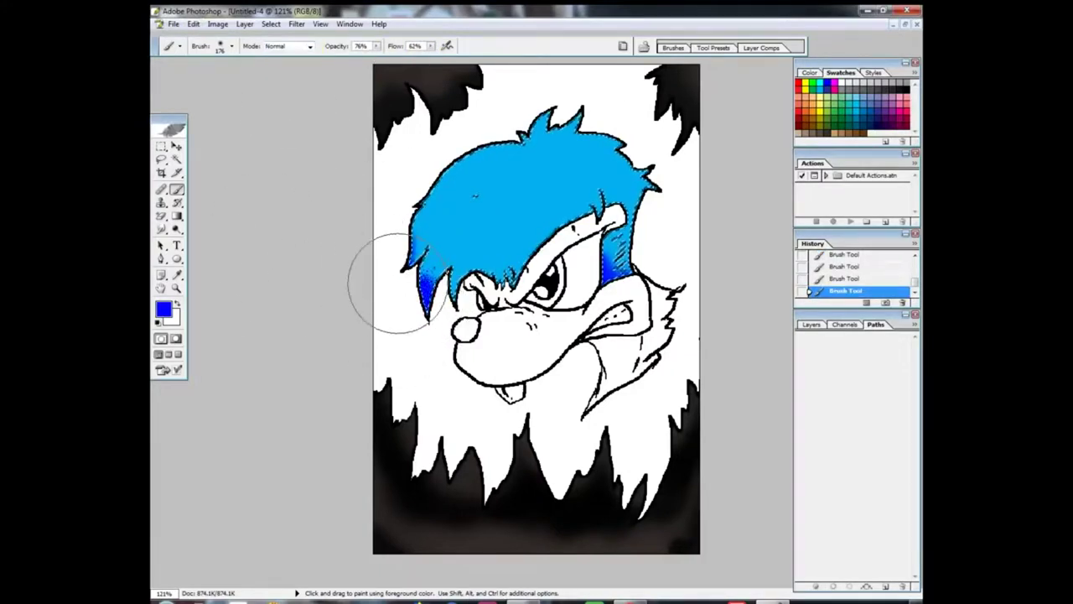
mouse_move(414, 275)
left_mouse_down()
mouse_move(426, 192)
mouse_move(424, 342)
mouse_move(454, 287)
mouse_move(626, 282)
left_mouse_up()
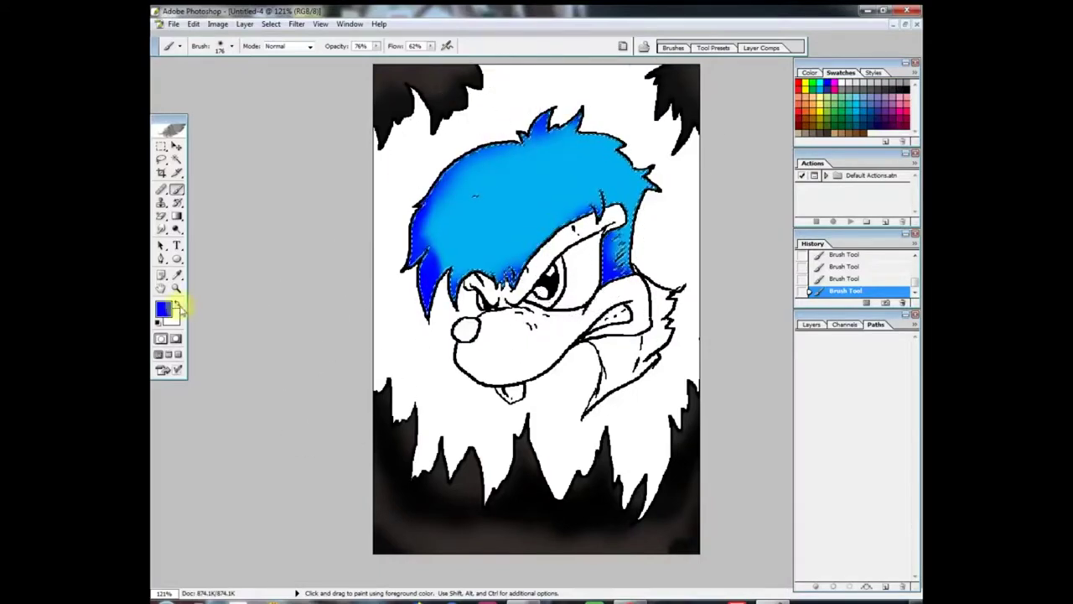
Sample the hair's light blue and brush it over the middle of the hair to blend the shading
left_click(177, 275)
left_click(456, 218)
left_click(177, 190)
left_click_drag(445, 239, 464, 219)
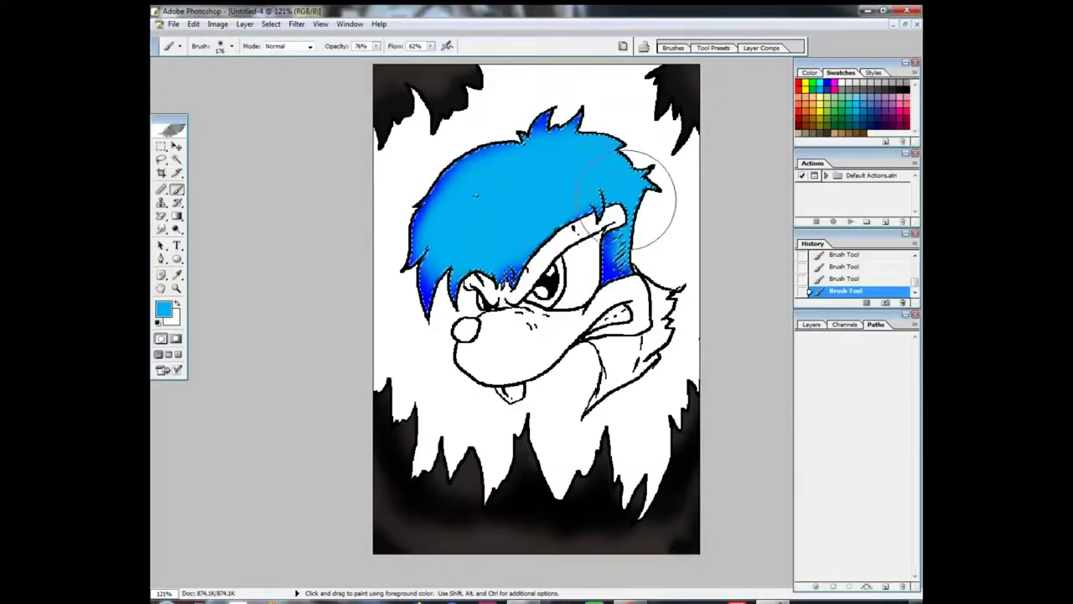
Shade the hair's upper and rear edges with magenta, then pick up the hair's light blue again for the Brush
left_click(839, 83)
left_click_drag(671, 151, 570, 181)
left_click(176, 273)
left_click(481, 252)
key("b")
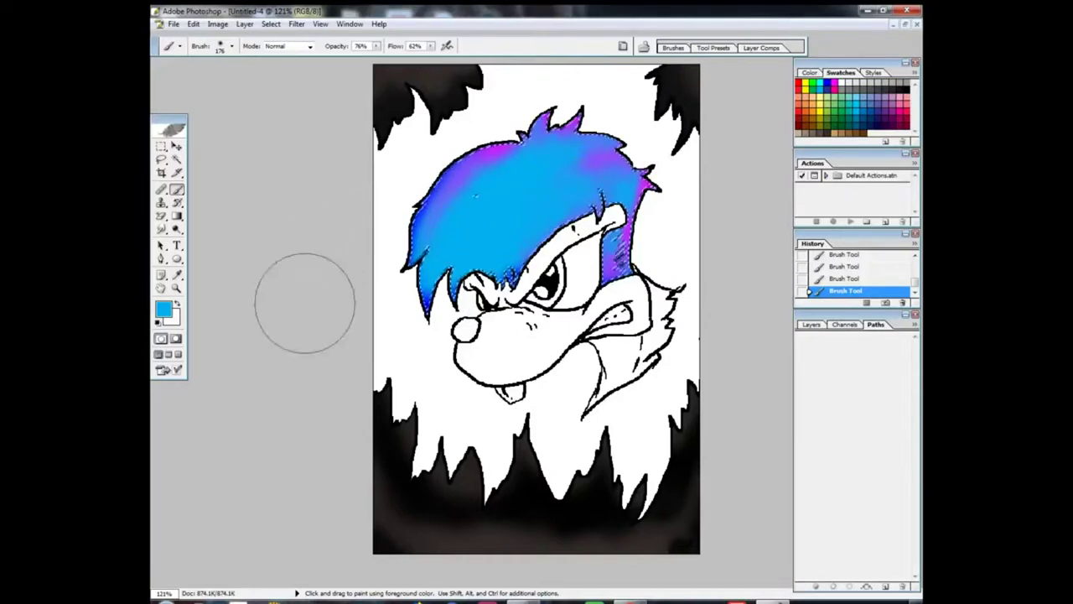
Add a magenta stroke to the fringe above the eyes and enlarge the soft brush to 300 pixels
left_click(836, 84)
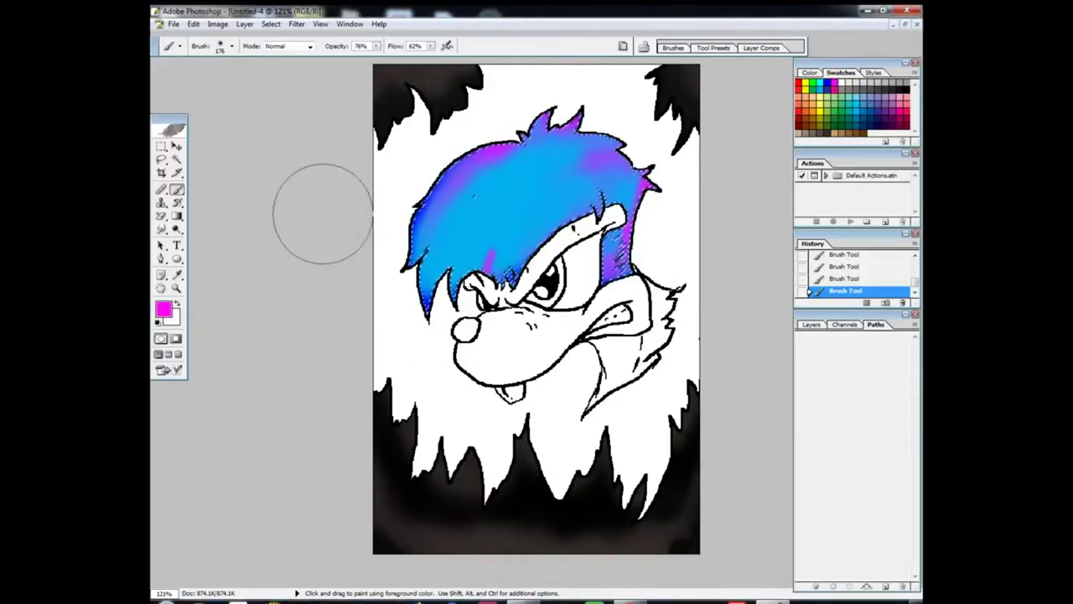
left_click(232, 47)
left_click_drag(287, 150, 287, 163)
left_click(221, 167)
double_click(243, 167)
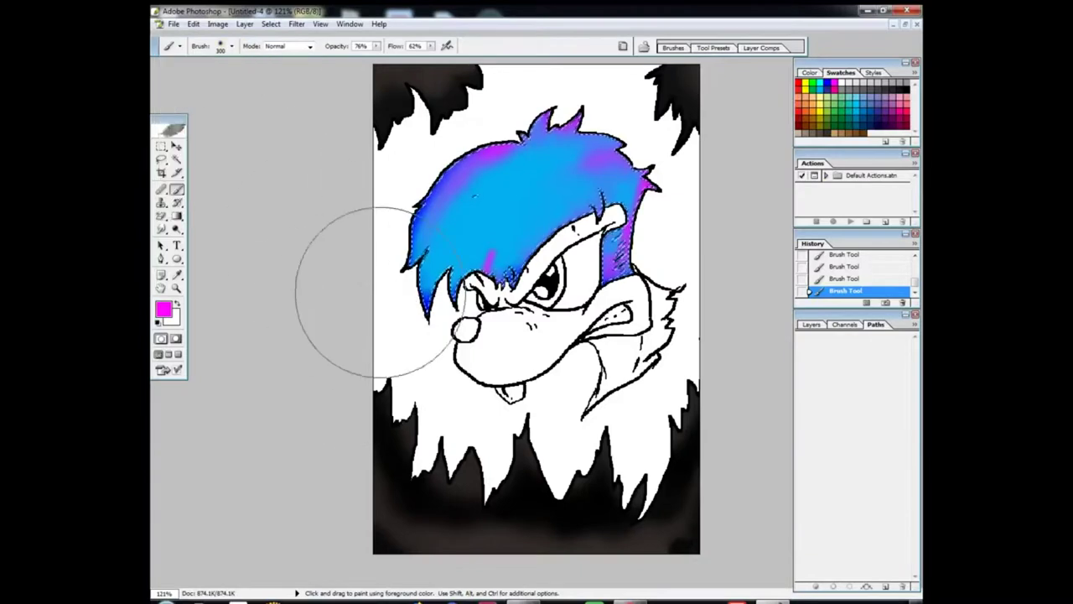
Change the soft brush size and paint the hair's front tips magenta
left_click(232, 47)
left_click(224, 120)
left_click(371, 342)
left_click_drag(371, 343, 359, 293)
left_click(233, 47)
left_click(225, 167)
left_click(443, 250)
left_click_drag(403, 246, 361, 255)
Set the Brush to a soft round tip with a 74 px diameter and 0% hardness
left_click(232, 47)
left_click_drag(287, 164, 291, 156)
key("Down")
key("Down")
key("Down")
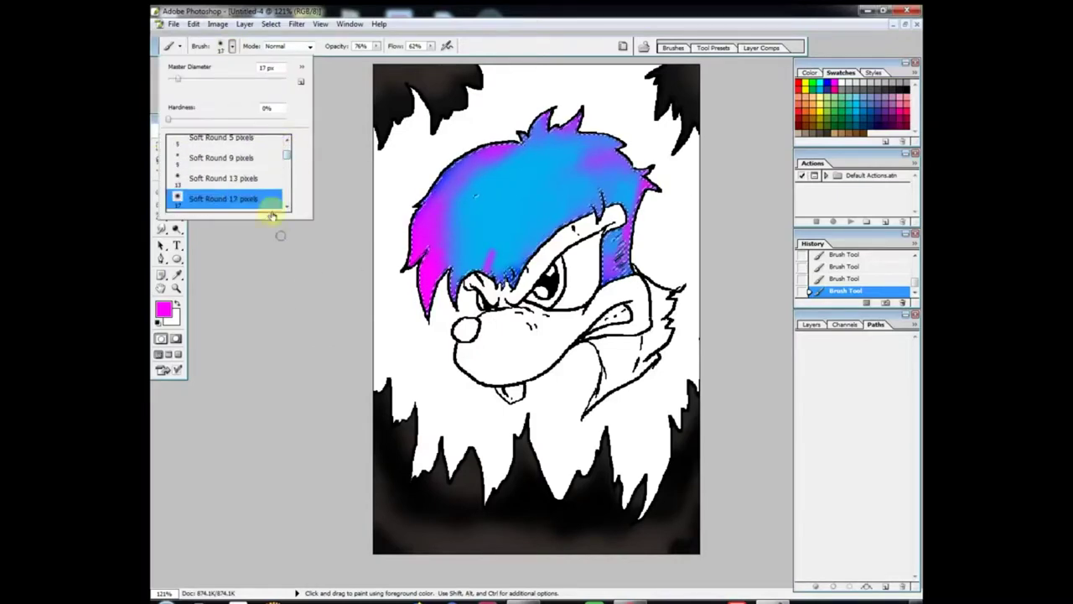
key("Down")
key("Down")
key("Return")
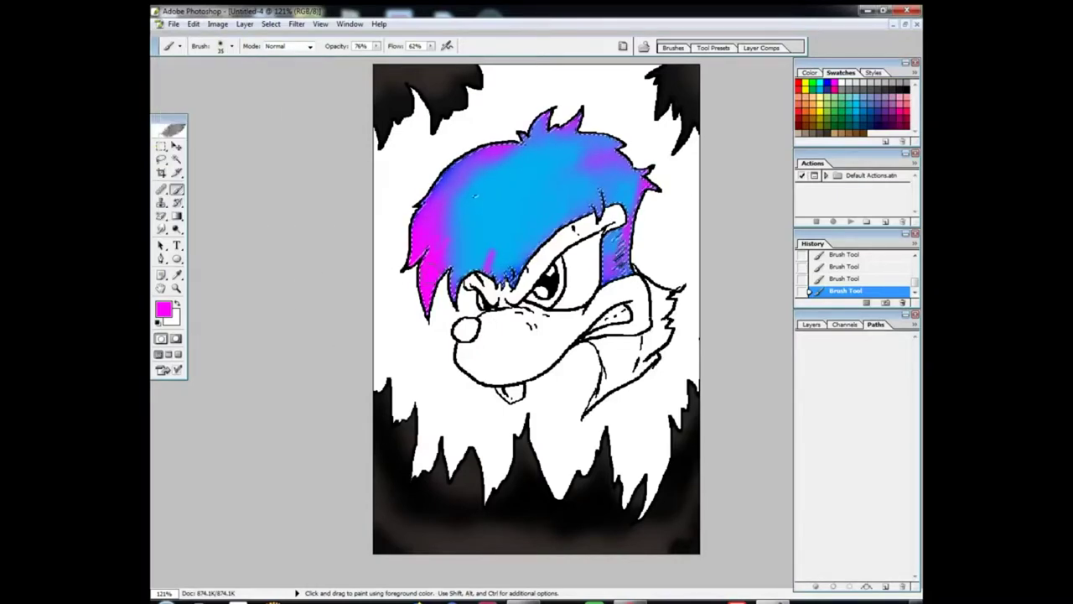
left_click(227, 48)
left_click(232, 47)
left_click(232, 47)
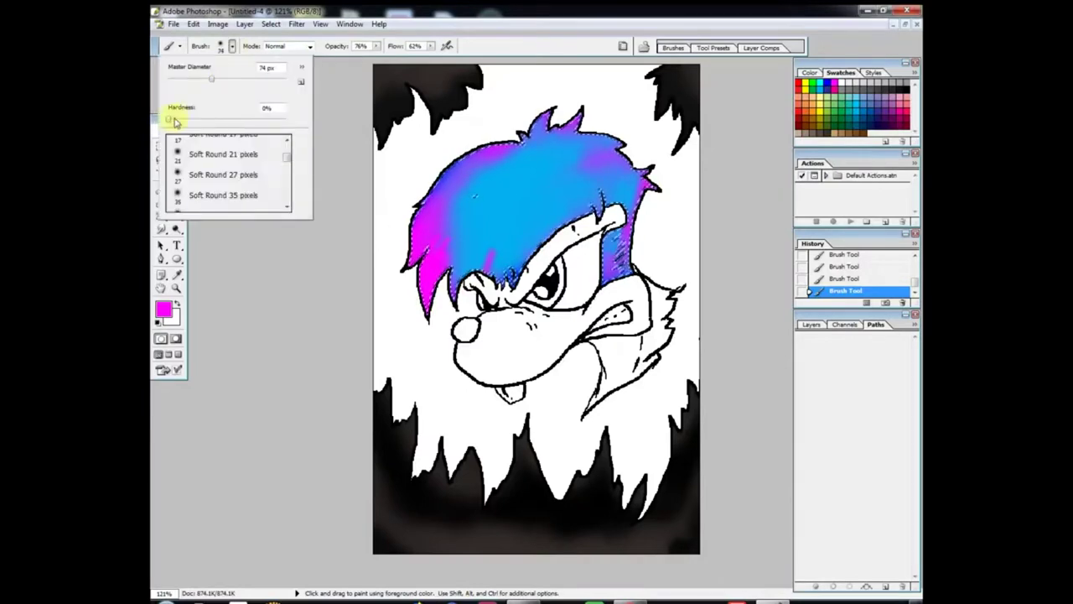
left_click(171, 123)
left_click(355, 362)
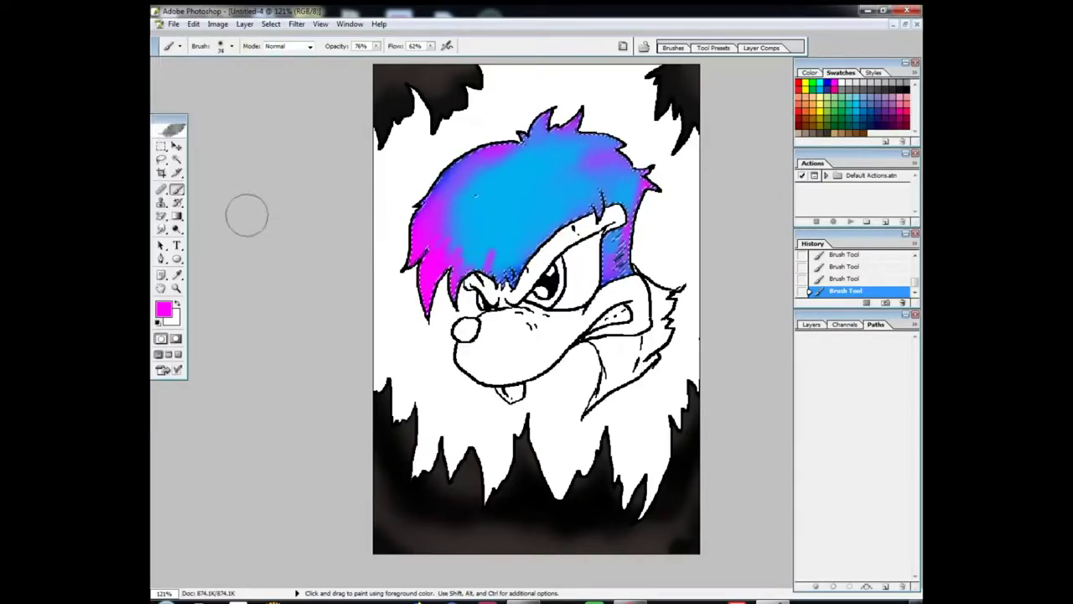
Lower the brush flow to 14% and brush magenta over the front half of the hair
left_click(432, 47)
left_click_drag(432, 59, 457, 60)
double_click(416, 46)
type("1")
key("Return")
mouse_move(431, 46)
left_mouse_down()
mouse_move(441, 43)
mouse_move(430, 64)
left_mouse_up()
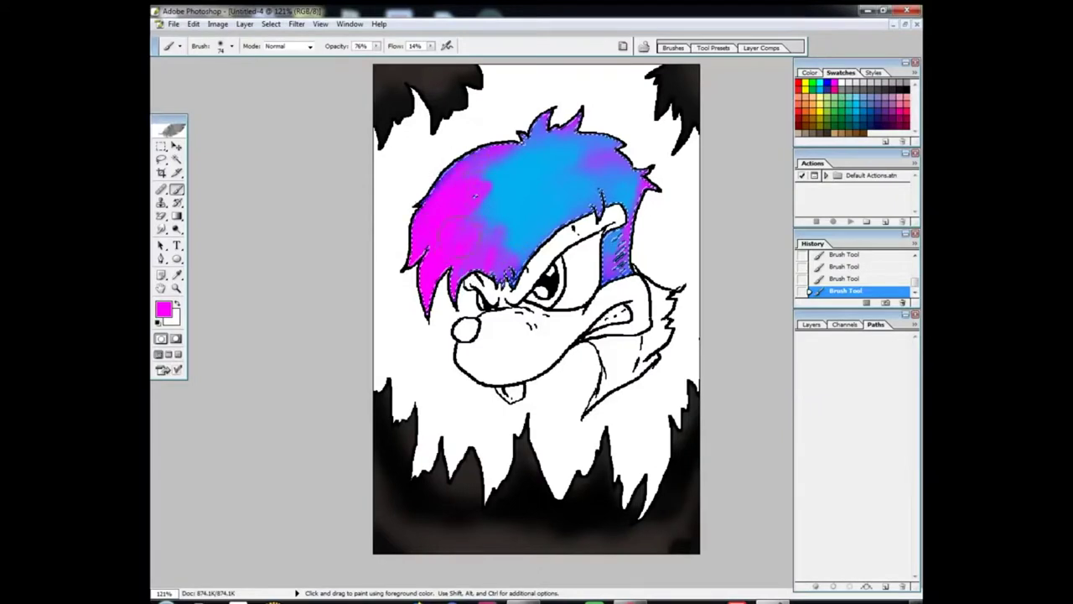
Blend the front of the hair with sampled light blue and add soft white highlight streaks across the hair
left_click(177, 273)
left_click(551, 179)
left_click(177, 189)
left_click_drag(493, 174, 476, 208)
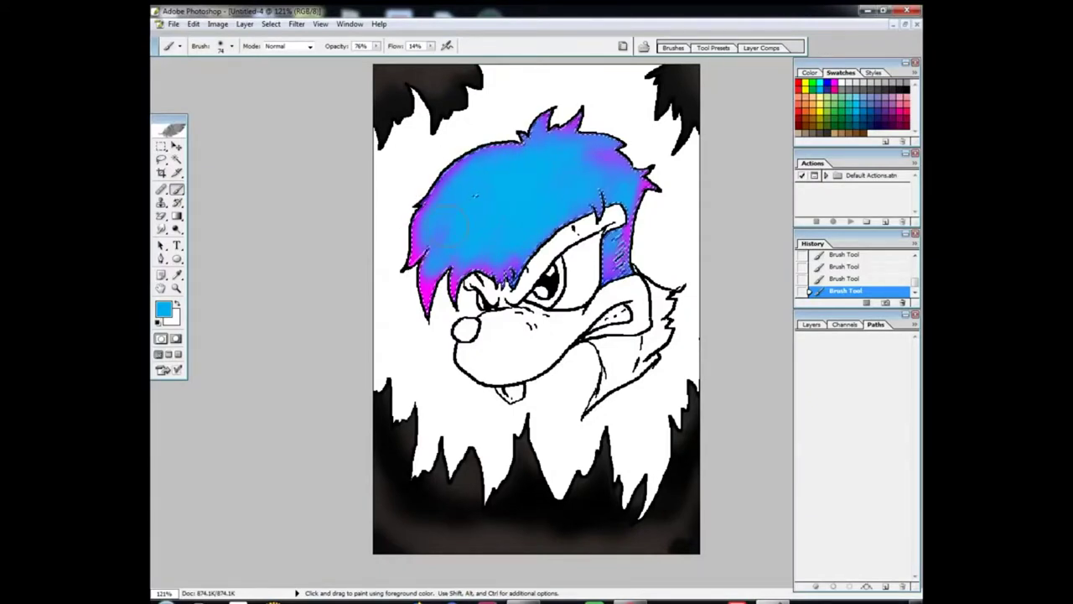
key("x")
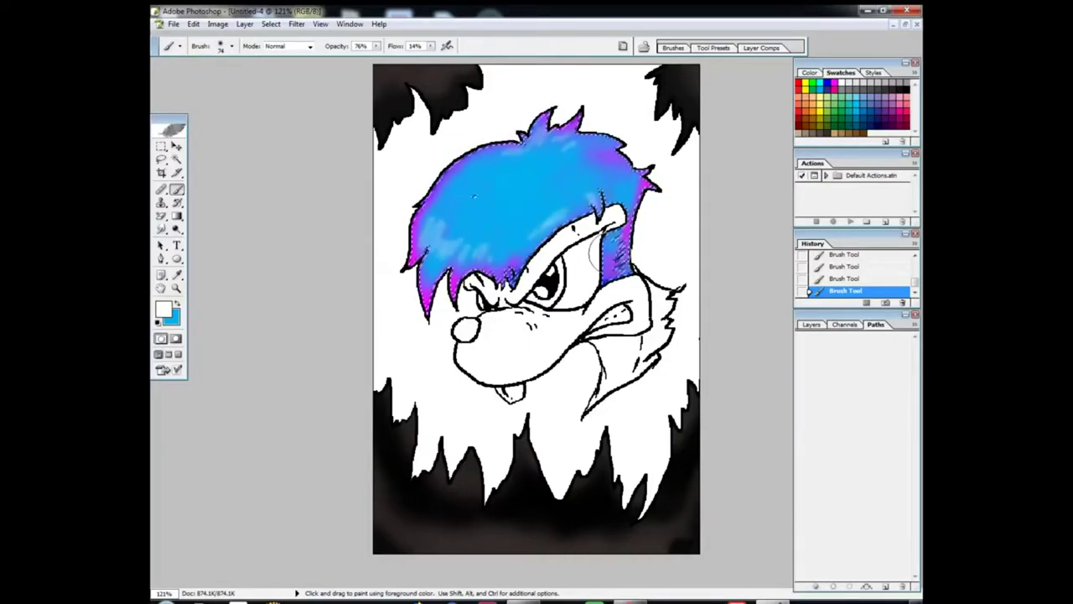
mouse_move(493, 169)
left_mouse_down()
mouse_move(482, 180)
mouse_move(504, 182)
left_mouse_up()
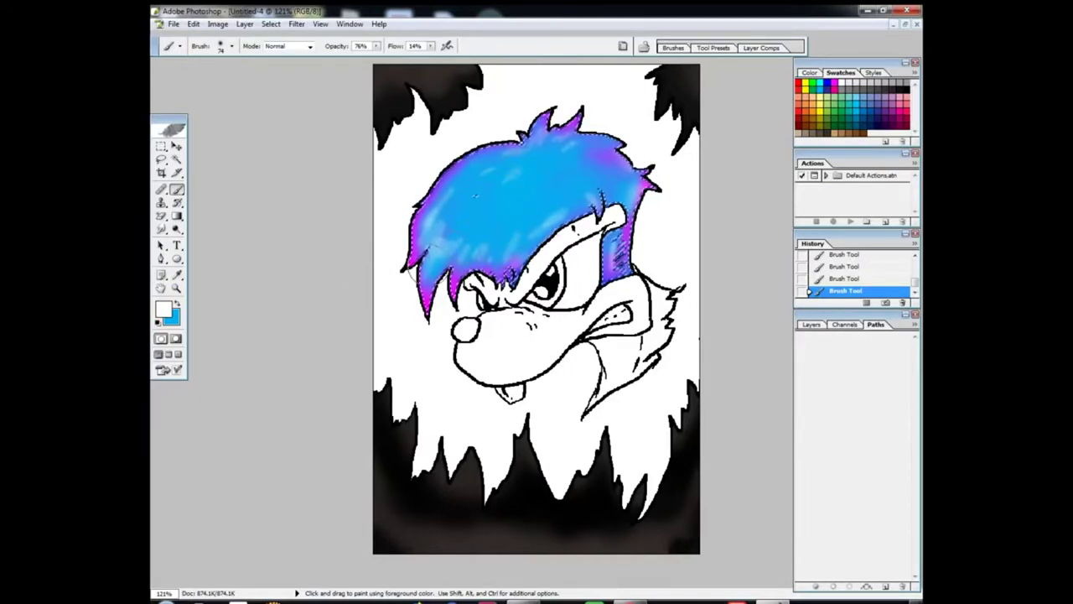
Deselect the hair and select the brow and snout areas of the face with the Magic Wand
left_click(177, 159)
key("ctrl+d")
left_click(534, 273)
left_click(520, 341)
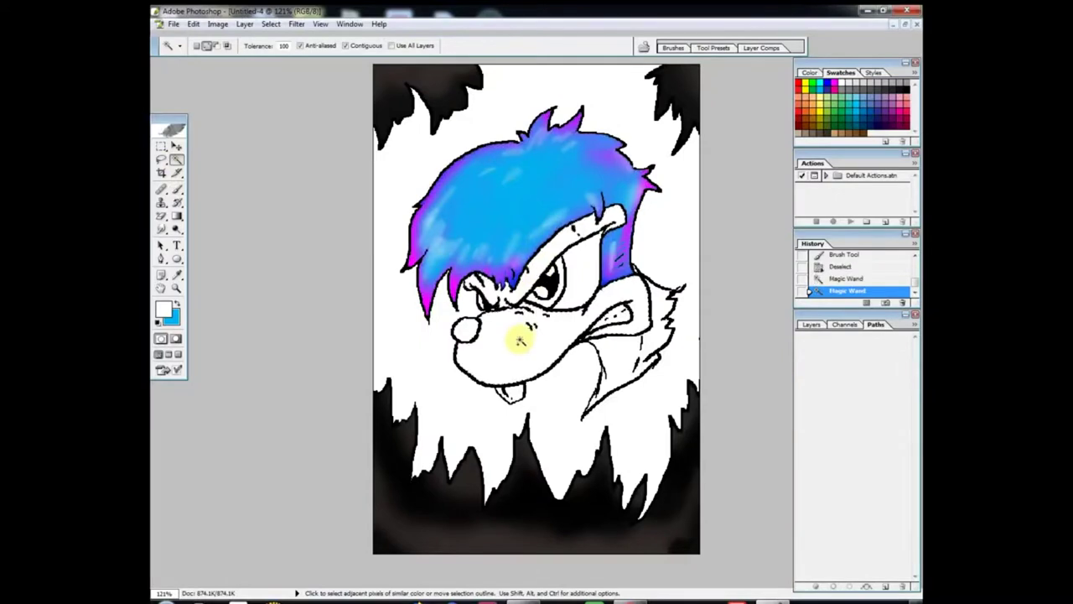
Paint the selected snout, brow and mouth corner bright green, enlarging the brush to 139 px
left_click(814, 84)
left_click(176, 189)
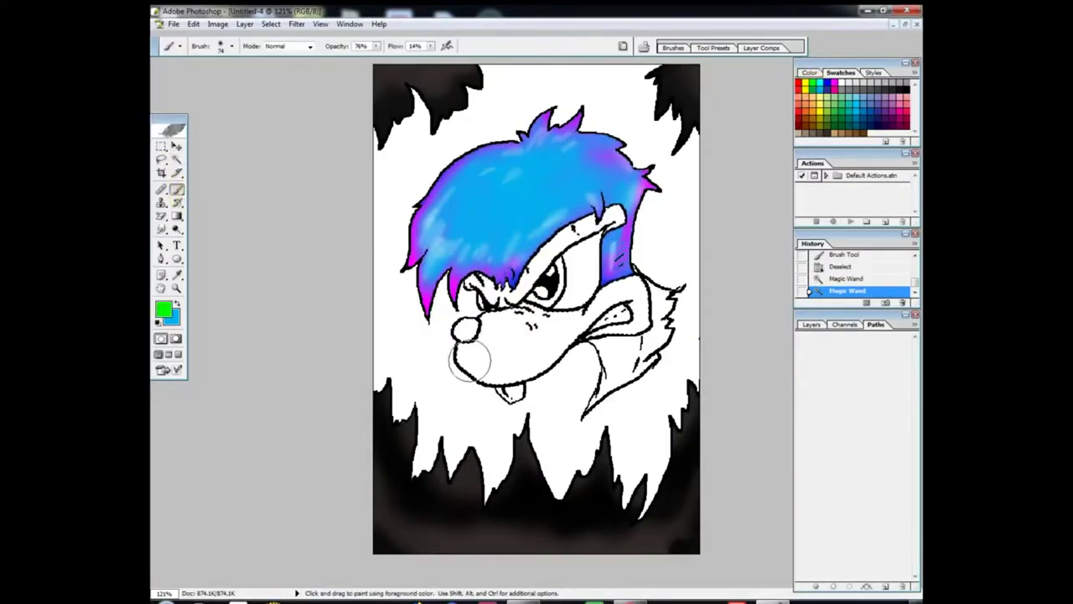
left_click_drag(470, 361, 493, 325)
left_click_drag(492, 327, 473, 362)
left_click(231, 47)
left_click_drag(215, 84, 226, 84)
mouse_move(483, 326)
left_mouse_down()
mouse_move(478, 336)
mouse_move(516, 384)
left_mouse_up()
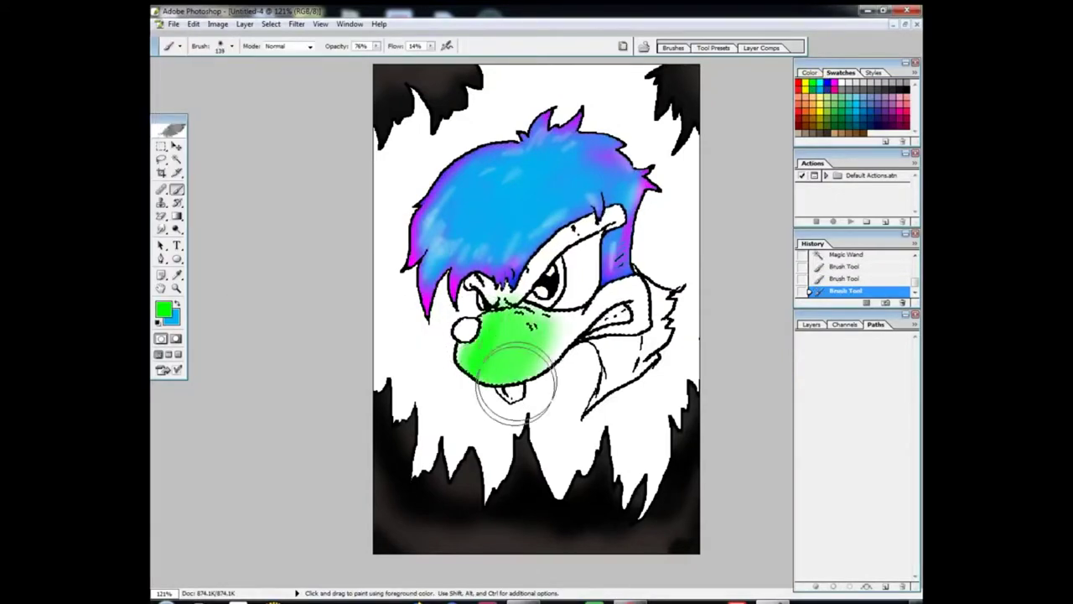
left_click_drag(616, 252, 625, 311)
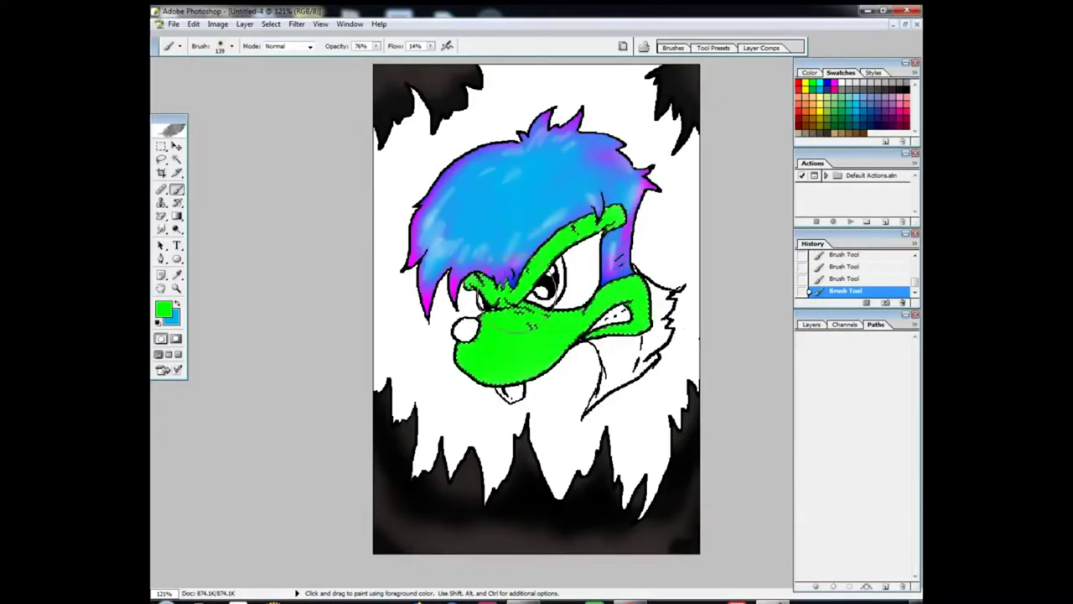
Shade the brow and the snout's edges with dark green, undo the stray stroke, and add white highlights to the snout
left_click(838, 115)
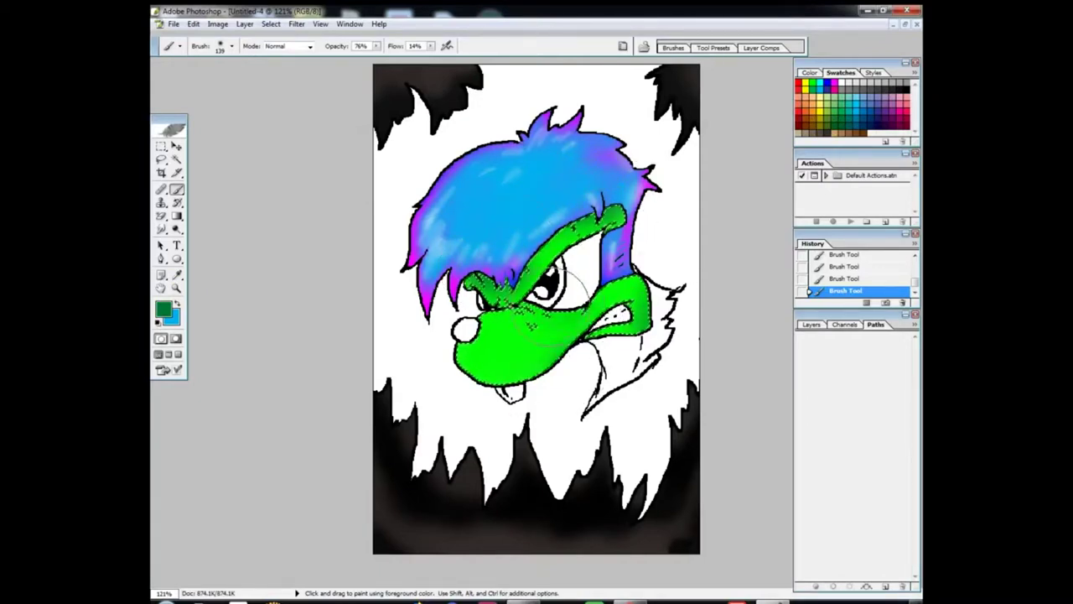
mouse_move(540, 291)
left_mouse_down()
mouse_move(513, 394)
mouse_move(507, 345)
mouse_move(535, 341)
left_mouse_up()
left_click(177, 303)
left_click(157, 323)
left_click(194, 24)
left_click(192, 38)
left_click(177, 304)
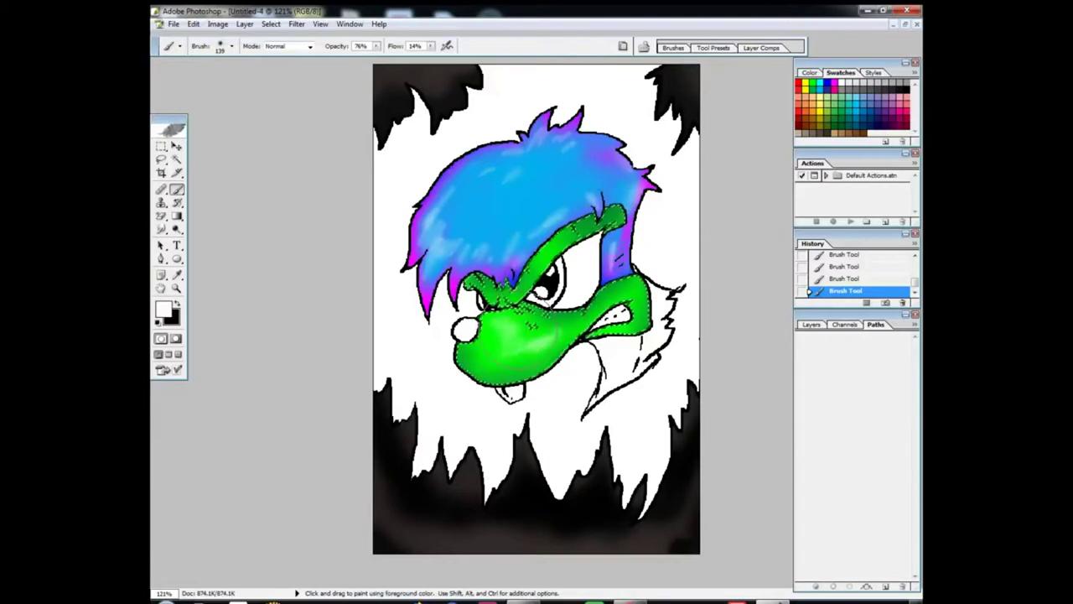
Touch up the face with bright green and add more white highlights along the snout and brow
left_click(812, 90)
double_click(812, 83)
left_click(668, 283)
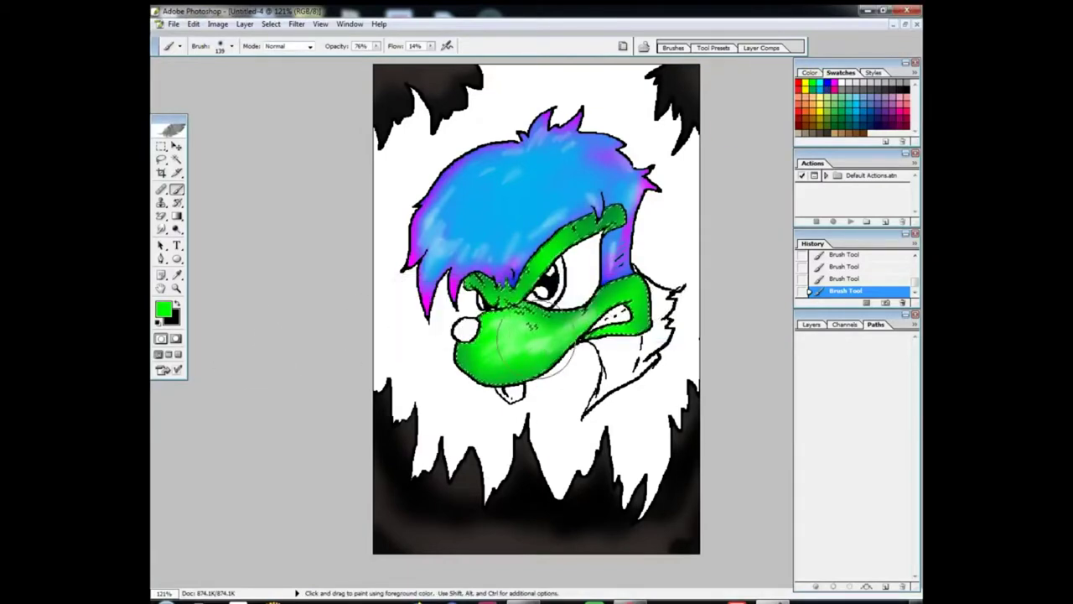
left_click(158, 323)
left_click(177, 303)
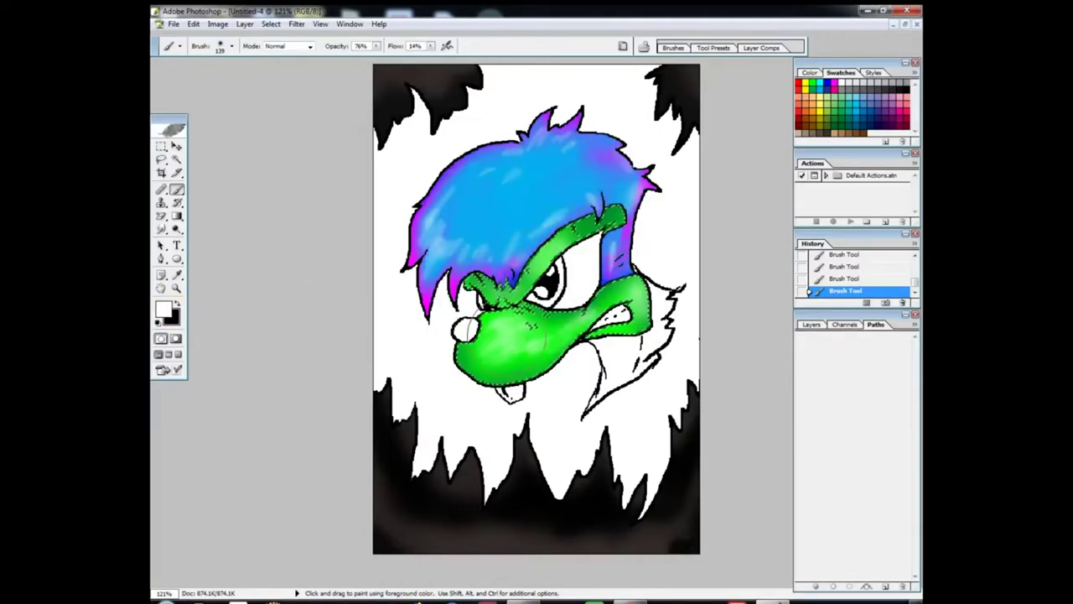
Select the cheek and neck area with the Magic Wand and paint it bright green
left_click(813, 83)
key("w")
key("ctrl+d")
left_click(628, 358)
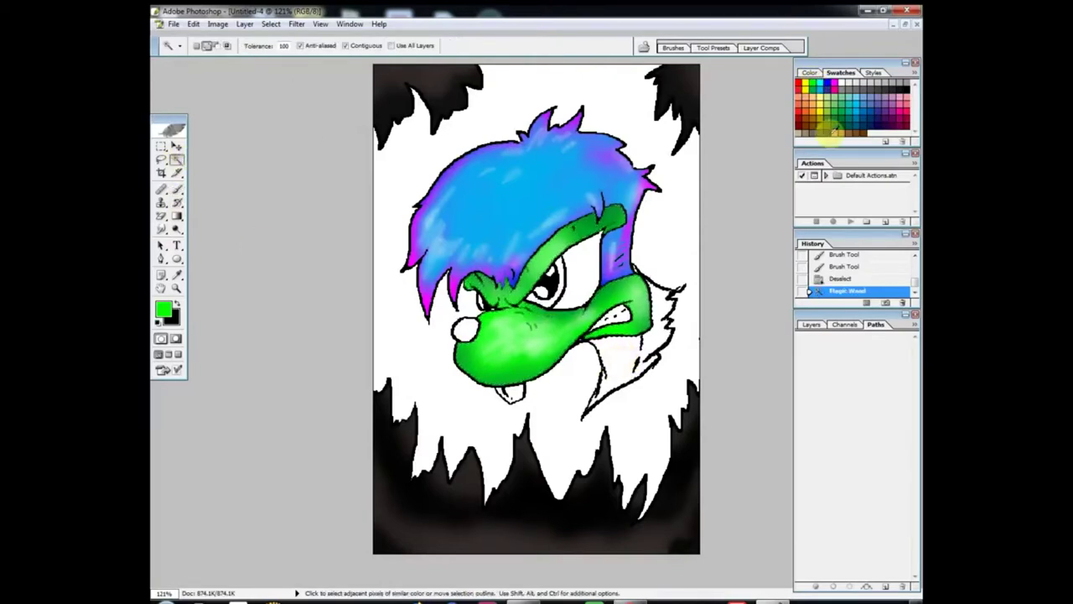
key("b")
mouse_move(620, 369)
left_mouse_down()
mouse_move(642, 360)
mouse_move(592, 402)
mouse_move(654, 361)
mouse_move(629, 389)
left_mouse_up()
mouse_move(622, 331)
left_mouse_down()
mouse_move(587, 336)
mouse_move(597, 345)
mouse_move(649, 285)
left_mouse_up()
Shade the cheek and neck with dark green and add white highlights to the neck
left_click(813, 89)
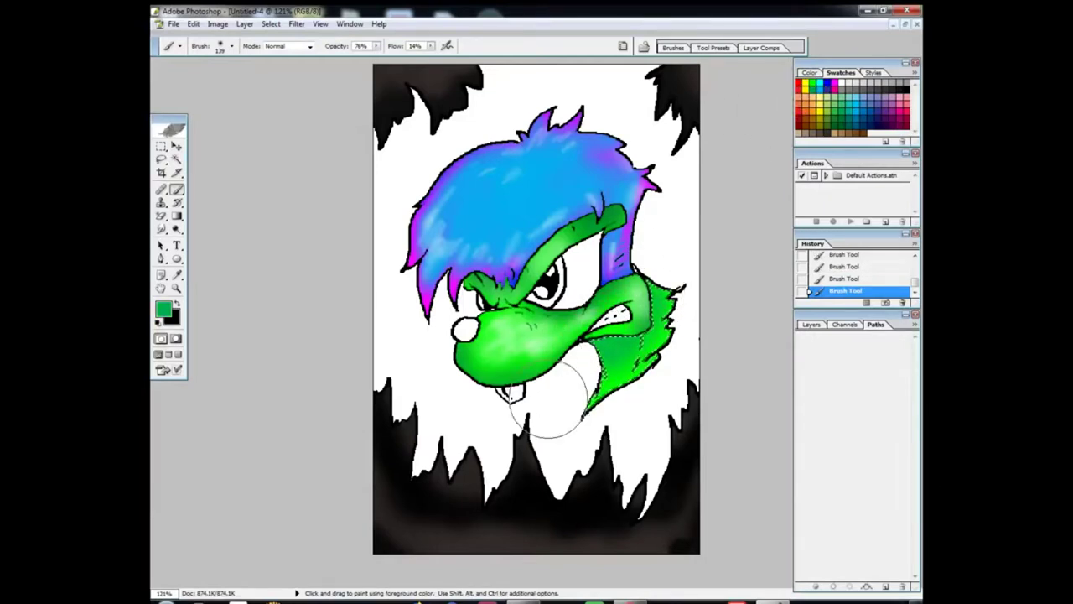
left_click(159, 319)
left_click(176, 304)
mouse_move(618, 369)
left_mouse_down()
mouse_move(666, 306)
mouse_move(628, 391)
left_mouse_up()
Select the nose with the Magic Wand, paint it dark grey to black and add a soft white highlight
left_click(177, 160)
key("ctrl+d")
left_click(467, 329)
left_click(904, 89)
left_click(177, 190)
left_click_drag(461, 331, 469, 319)
left_click(469, 319)
left_click(469, 319)
left_click(159, 322)
left_click(177, 304)
left_click(460, 336)
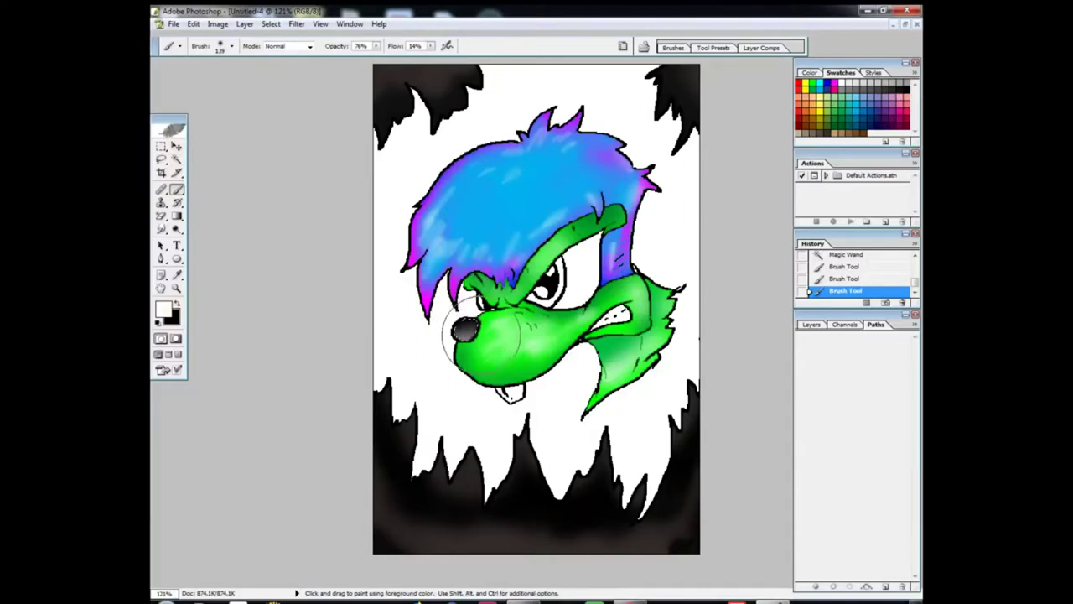
Select the large eye's iris, paint it cyan and shade its lower edge with magenta
left_click(822, 83)
key("x")
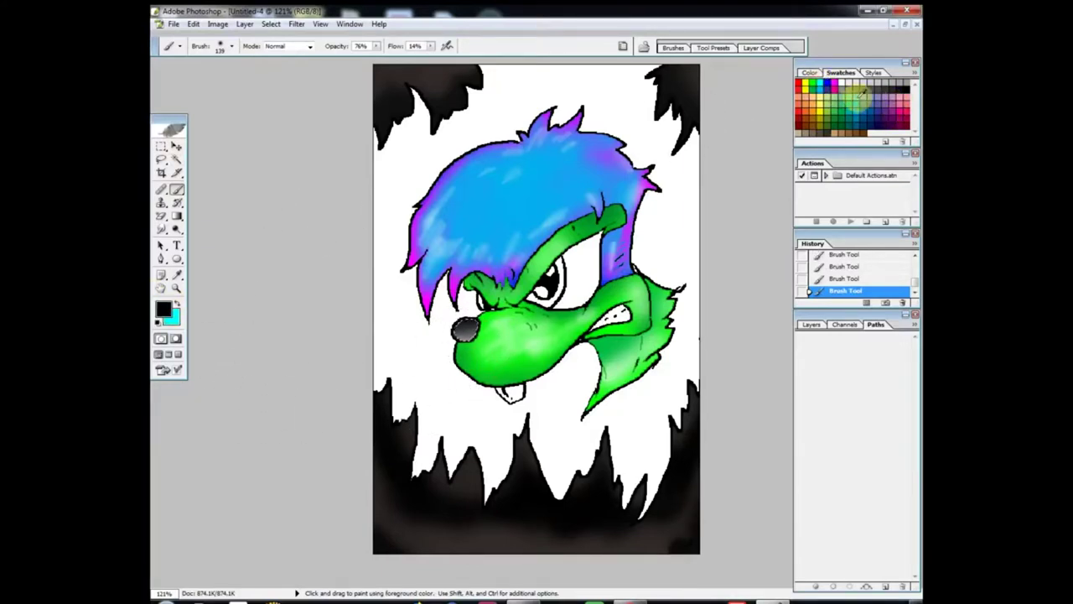
left_click(832, 84)
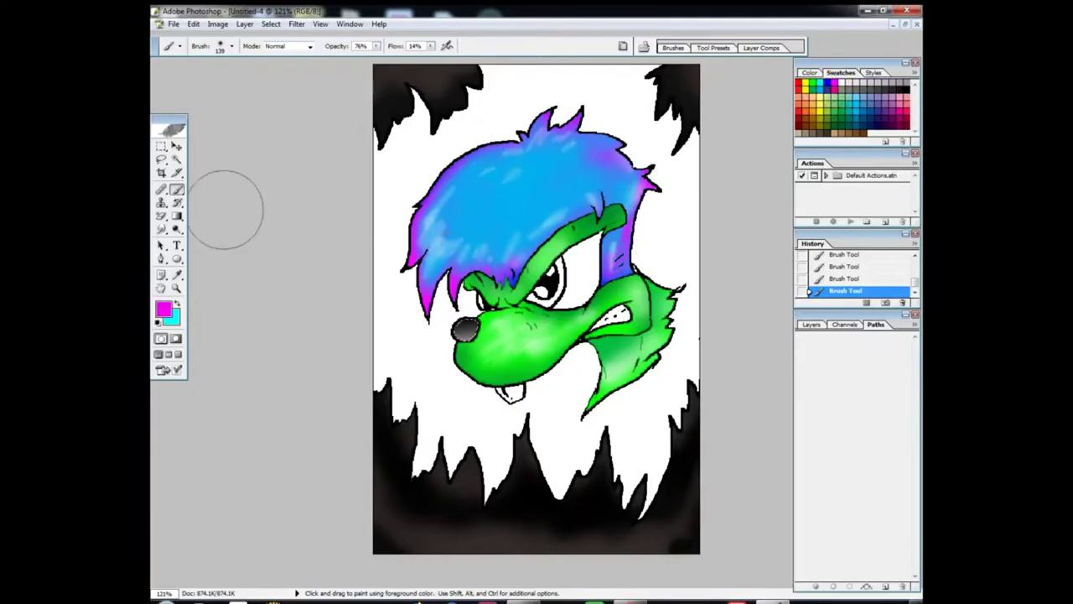
key("w")
left_click(546, 290)
left_click(176, 190)
left_click(553, 285)
left_click(553, 283)
left_click(563, 284)
left_click(557, 286)
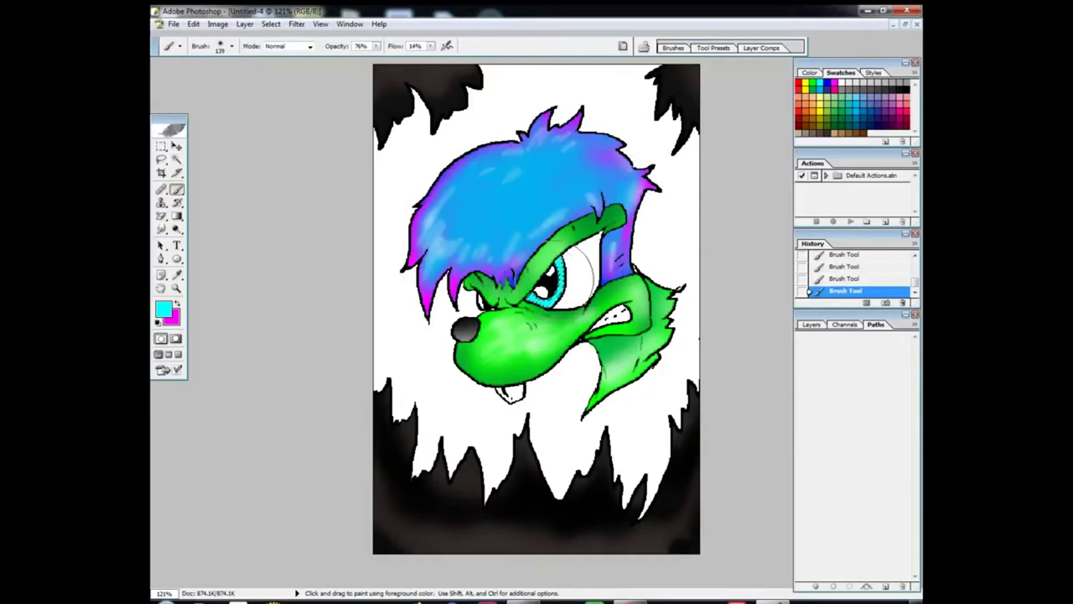
key("x")
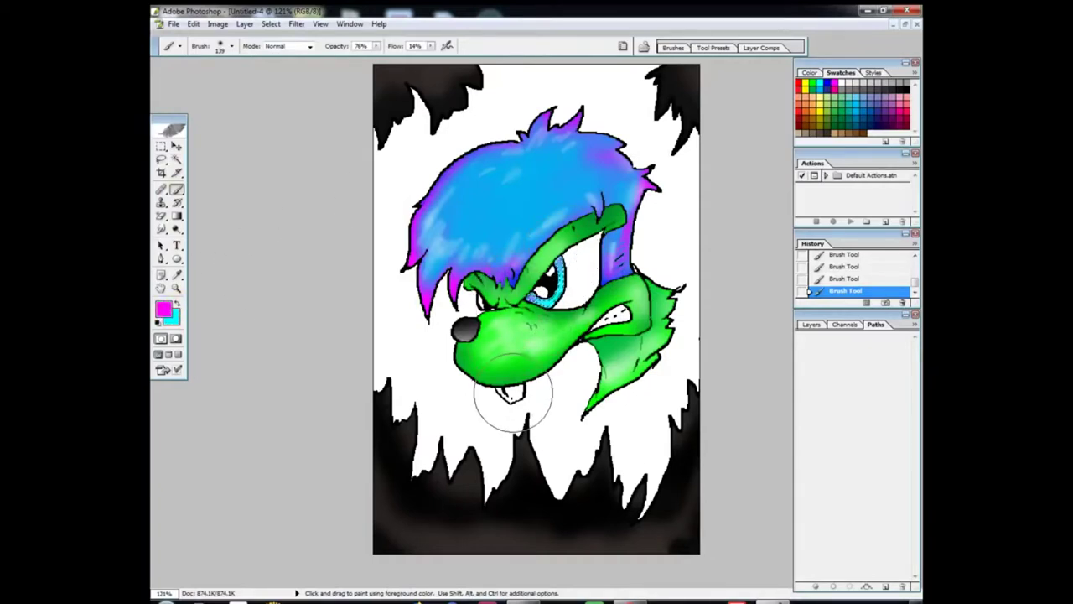
Tint the edges of the large eye's white area with pale cyan
key("d")
key("x")
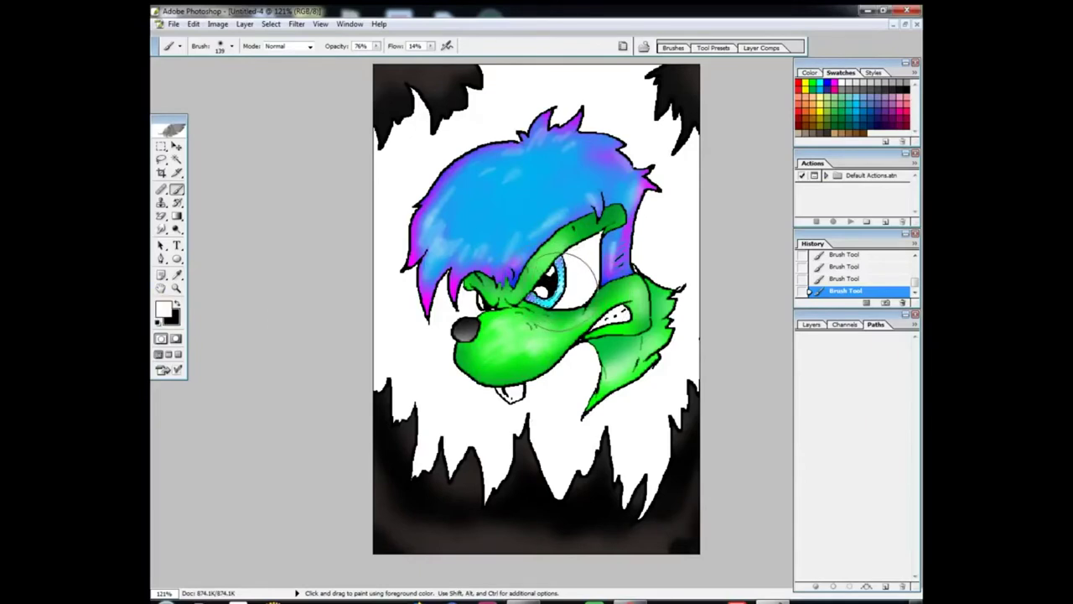
left_click(820, 82)
key("w")
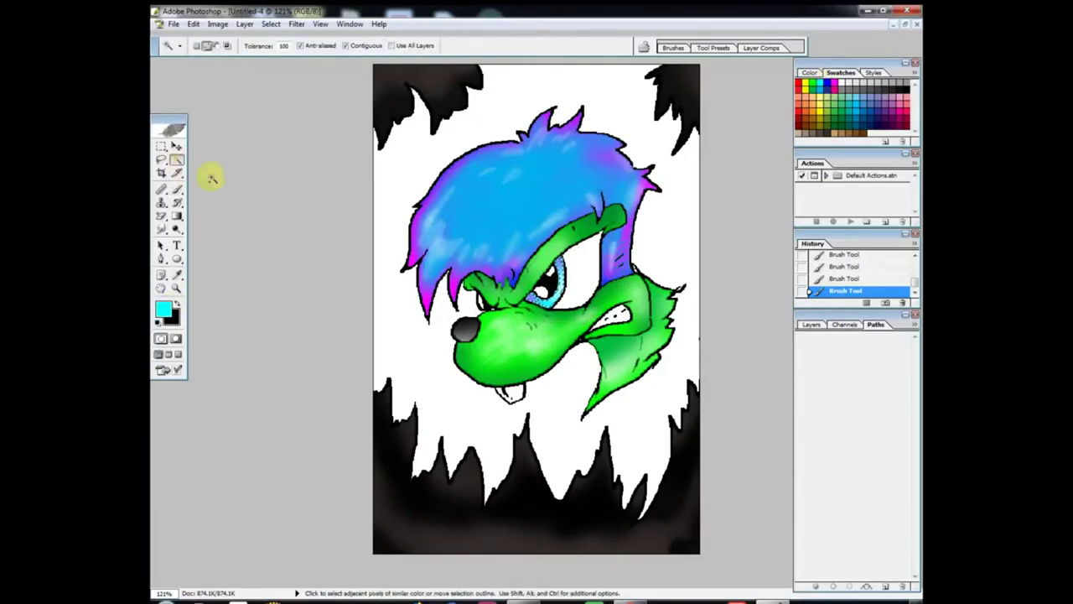
left_click(179, 190)
left_click(613, 251)
left_click(601, 241)
left_click(598, 240)
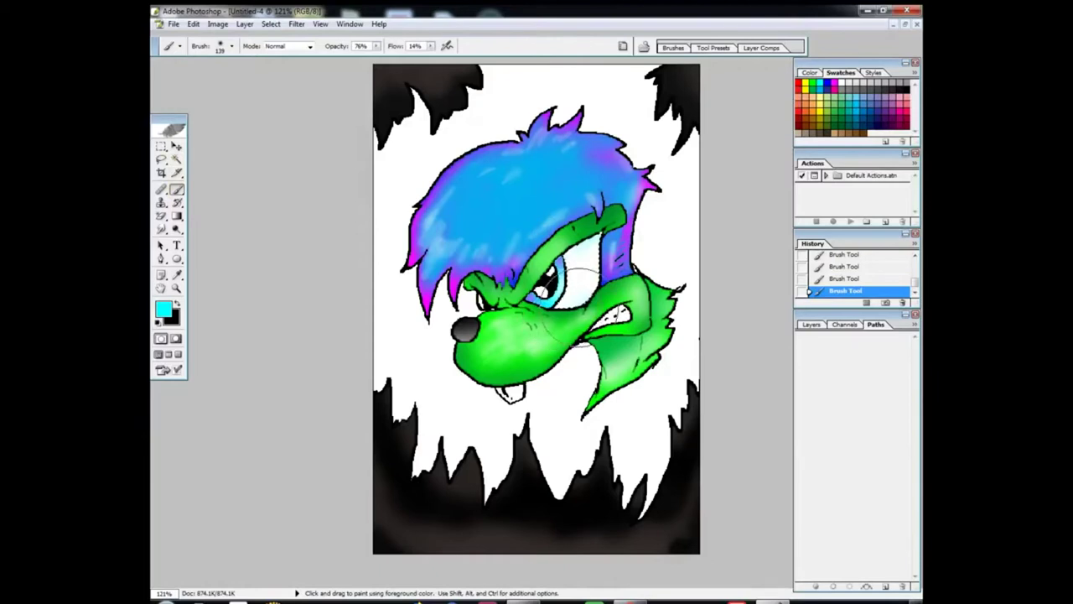
Deselect the eye, select the teeth with the Magic Wand and tint them pale cyan
left_click(177, 159)
left_click(346, 309)
left_click(621, 315)
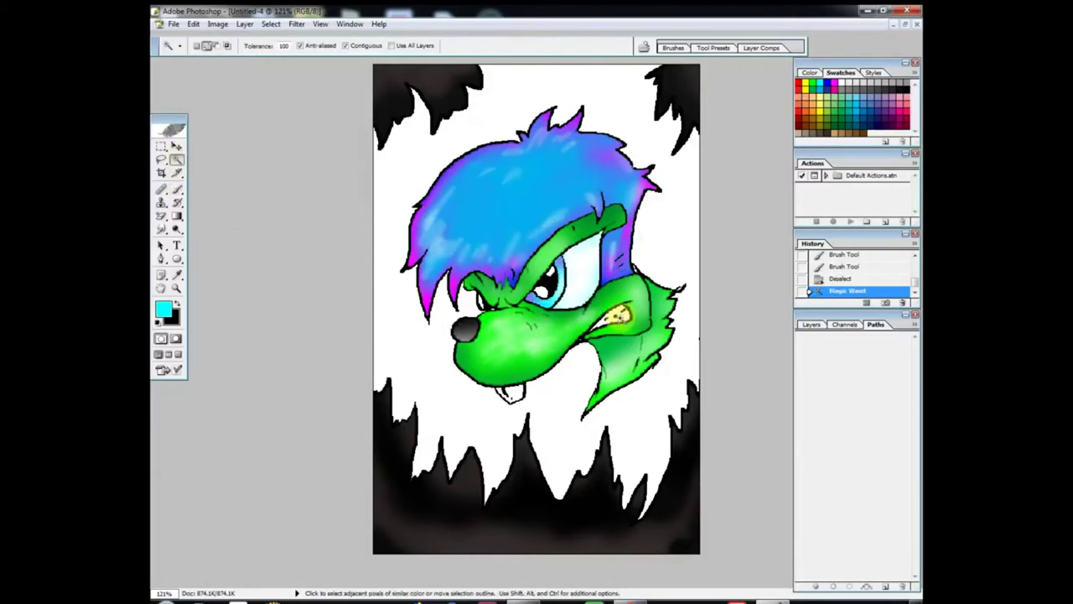
left_click(178, 190)
key("w")
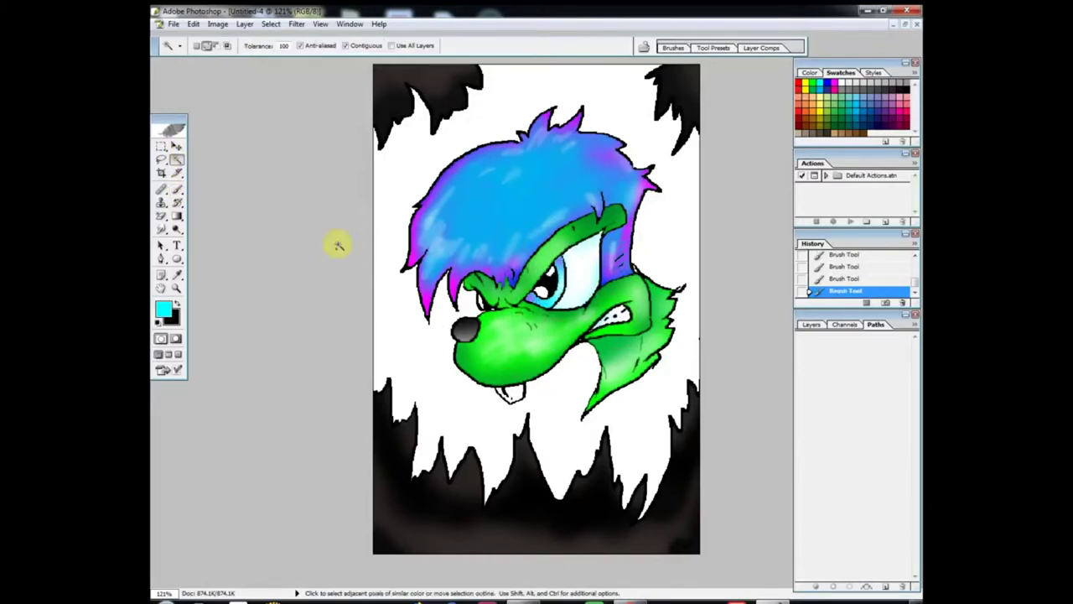
key("b")
left_click(493, 404)
left_click(503, 402)
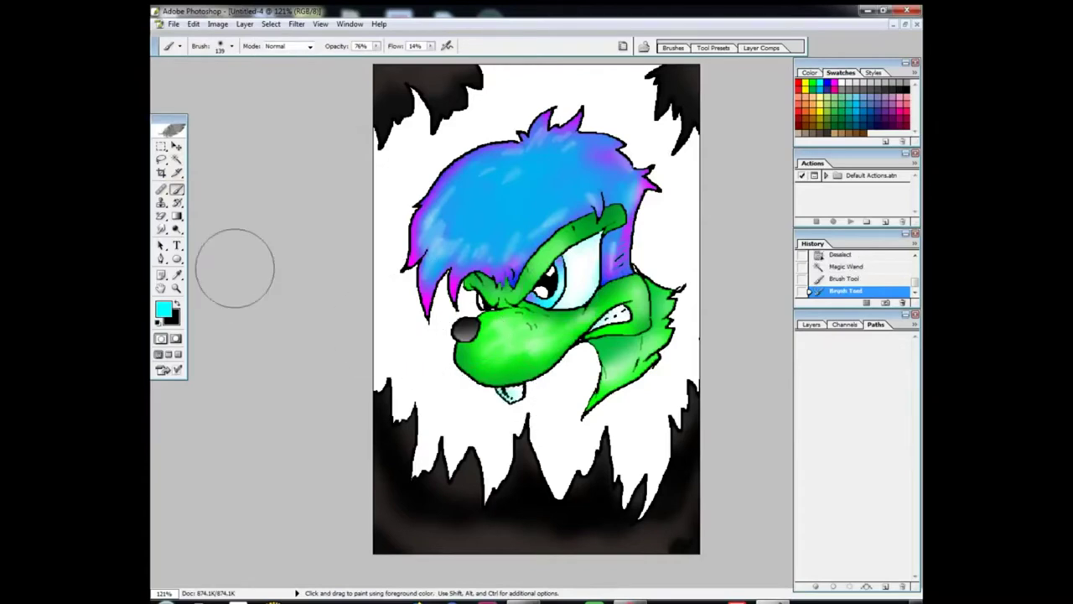
Select the white background around the head with the Magic Wand and start painting it red
left_click(177, 160)
left_click(319, 182)
left_click(798, 85)
left_click(177, 191)
left_click(177, 160)
left_click(385, 178)
key("b")
mouse_move(377, 202)
left_mouse_down()
mouse_move(391, 132)
mouse_move(539, 92)
mouse_move(638, 84)
mouse_move(578, 193)
mouse_move(608, 380)
mouse_move(611, 579)
mouse_move(470, 193)
mouse_move(497, 183)
mouse_move(521, 536)
mouse_move(609, 495)
mouse_move(650, 243)
mouse_move(381, 143)
mouse_move(392, 226)
left_mouse_up()
Enlarge the brush to 486 px, finish painting the background red and blend yellow along its outer edges
left_click(232, 46)
key("Return")
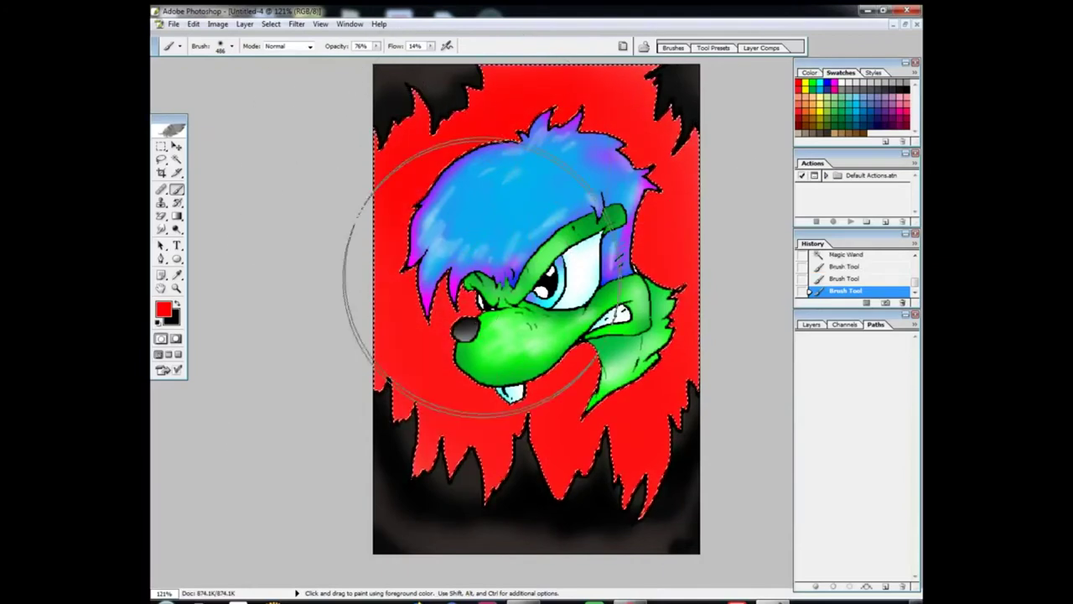
mouse_move(482, 278)
left_mouse_down()
mouse_move(411, 442)
mouse_move(613, 418)
left_mouse_up()
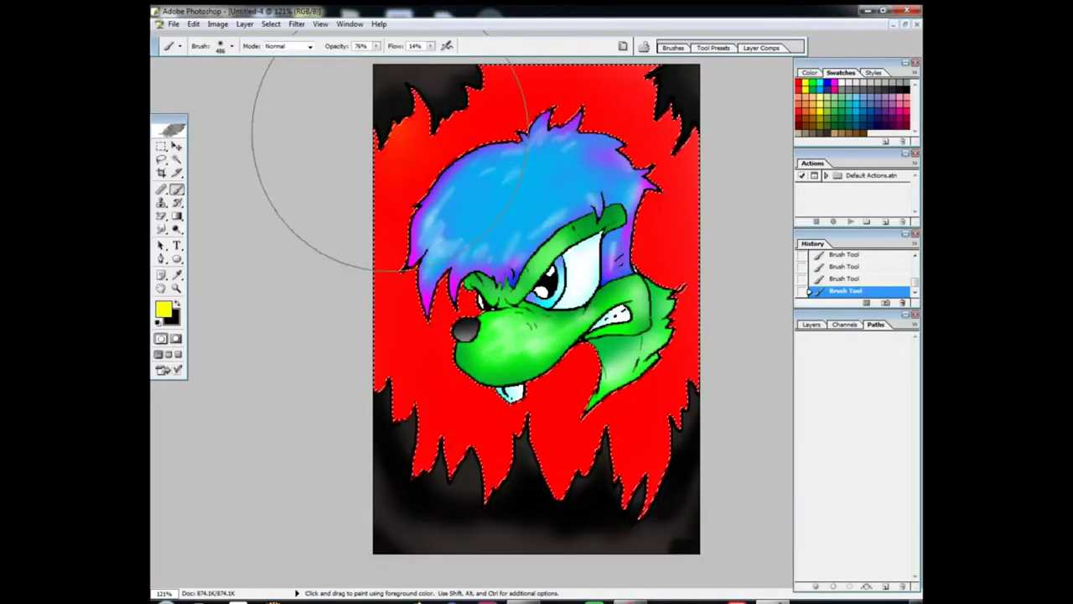
left_click_drag(388, 134, 457, 69)
mouse_move(660, 372)
left_mouse_down()
mouse_move(634, 493)
mouse_move(572, 497)
mouse_move(429, 493)
mouse_move(341, 363)
left_mouse_up()
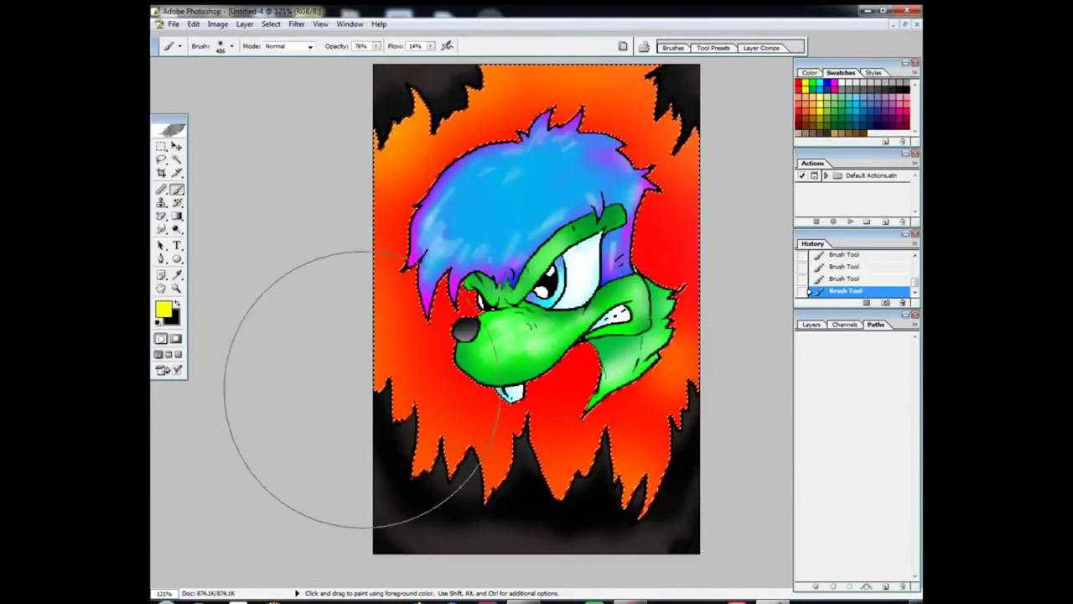
Add white highlights to the background's jagged points with a 51 px brush, and deselect the background
left_click(158, 323)
left_click(177, 304)
left_click(175, 317)
left_click(654, 228)
left_click(232, 47)
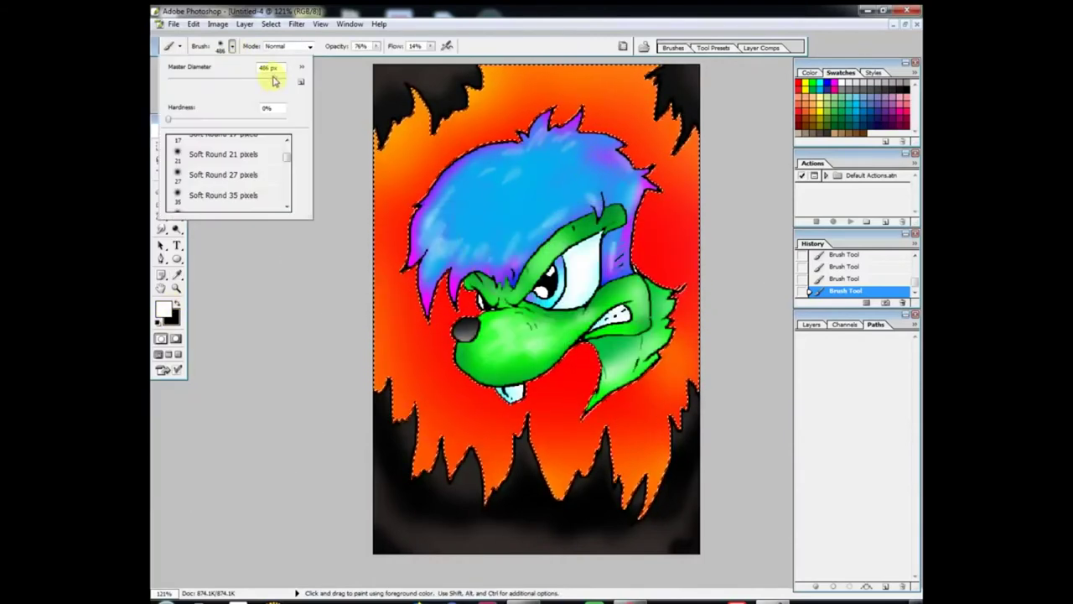
left_click(309, 305)
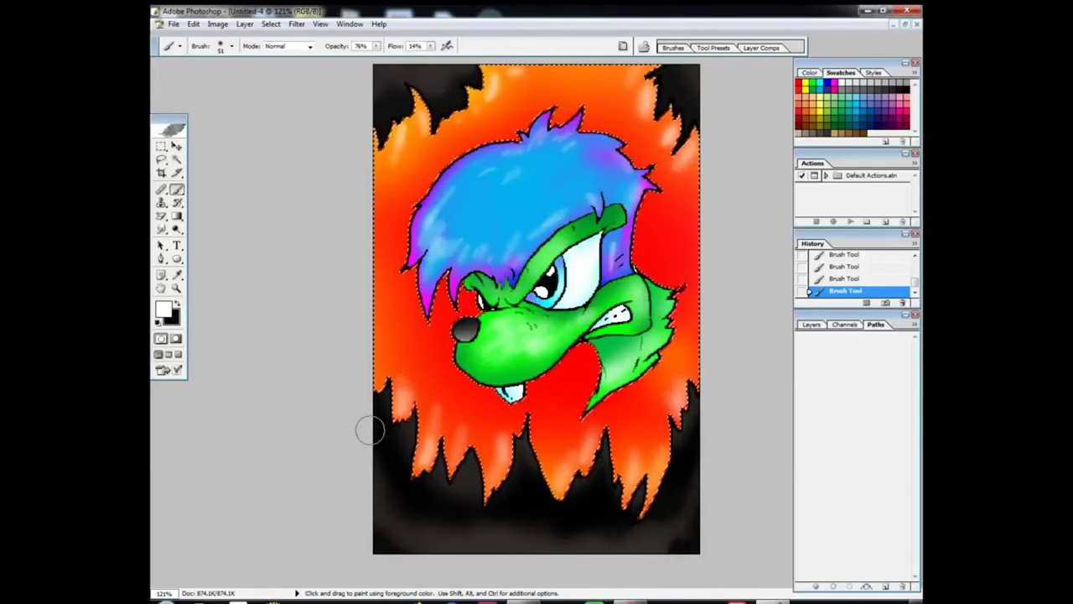
key("ctrl+d")
Sign the artwork with the artist's initials in white in the lower-right corner, using the Pencil tool
left_click(176, 159)
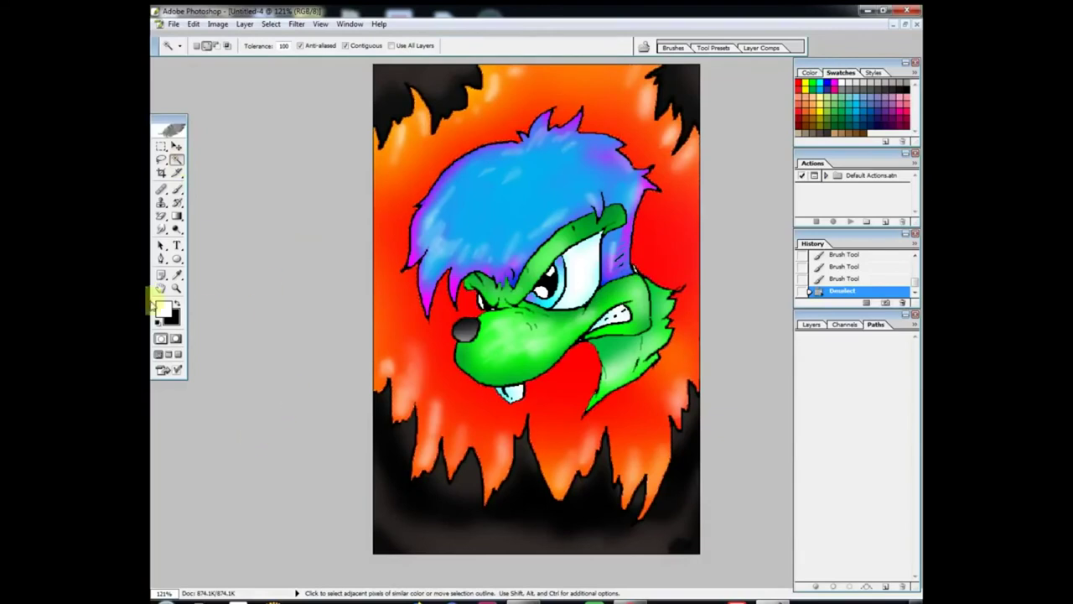
left_click(177, 191)
left_click_drag(182, 195, 188, 201)
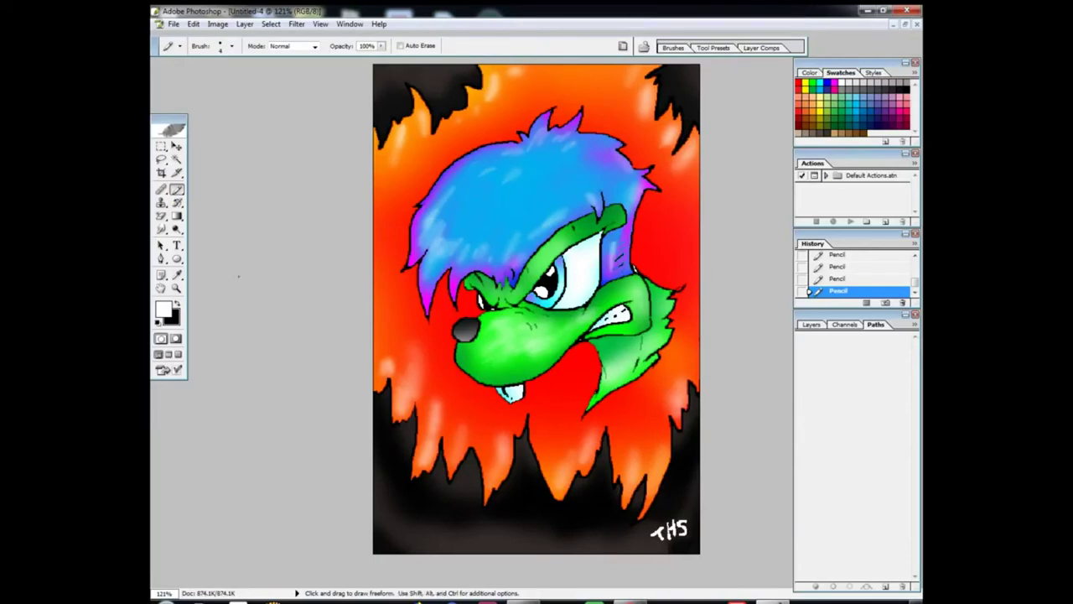
Undo all the pencil strokes of the signature
left_click(192, 25)
left_click(192, 64)
left_click(192, 24)
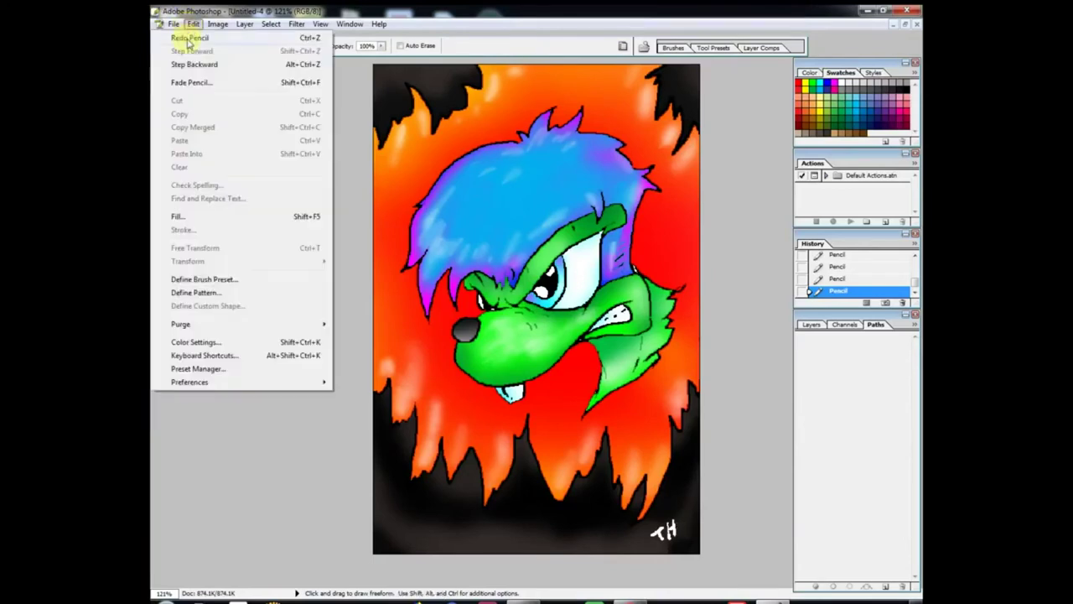
left_click(193, 64)
left_click(193, 25)
left_click(194, 63)
left_click(193, 23)
left_click(192, 51)
left_click(193, 24)
left_click(193, 50)
left_click(193, 23)
left_click(193, 50)
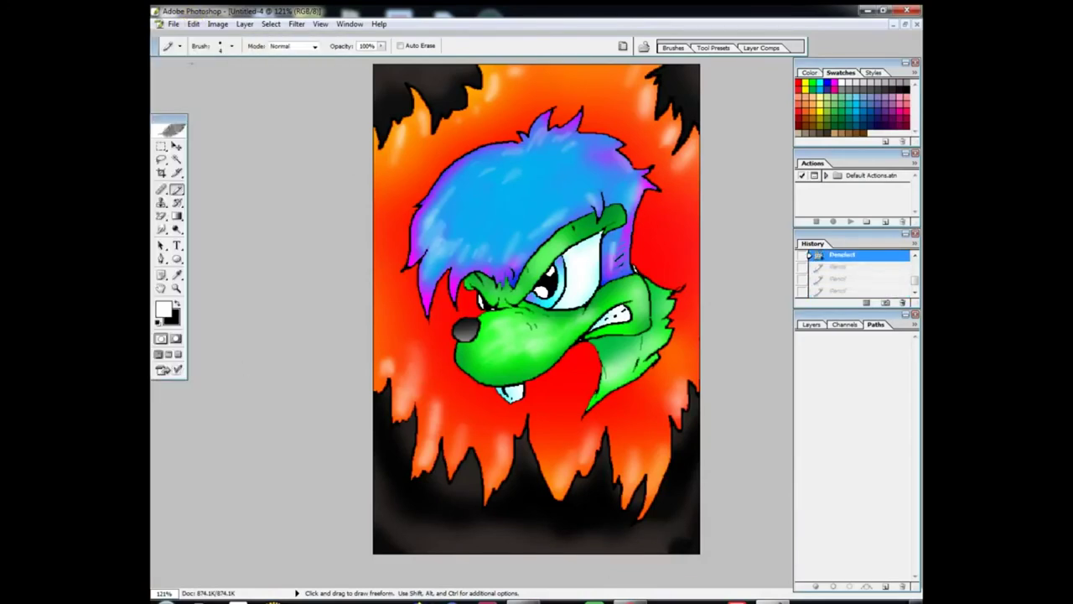